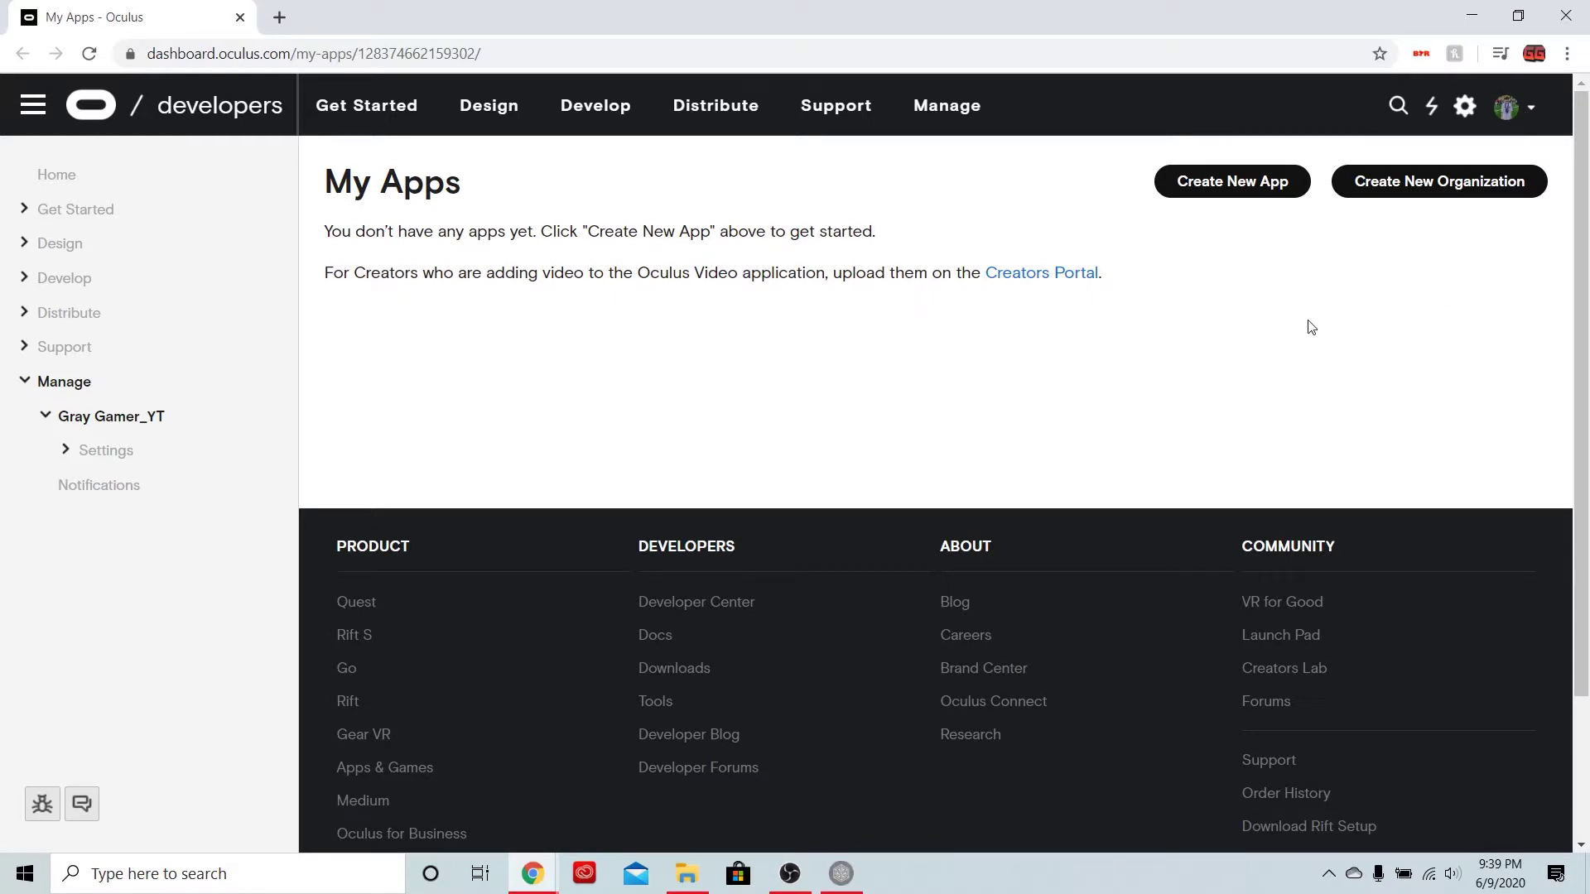
# Step: Start a new developer organization and submit its creation form
pyautogui.click(1412, 186)
pyautogui.write('My name is jeff')
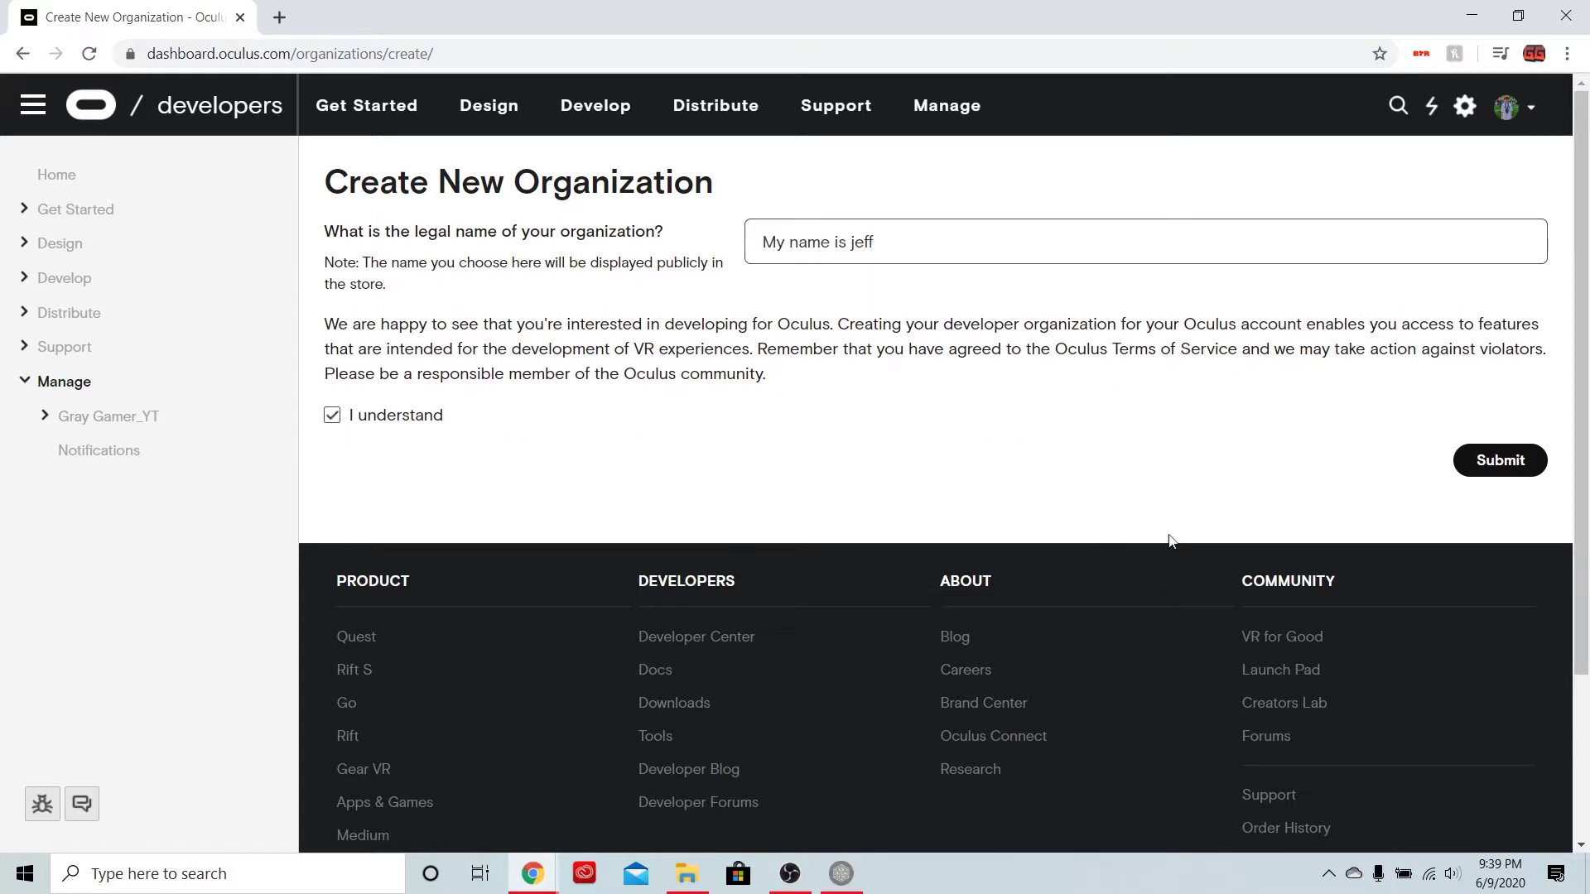
pyautogui.click(1502, 463)
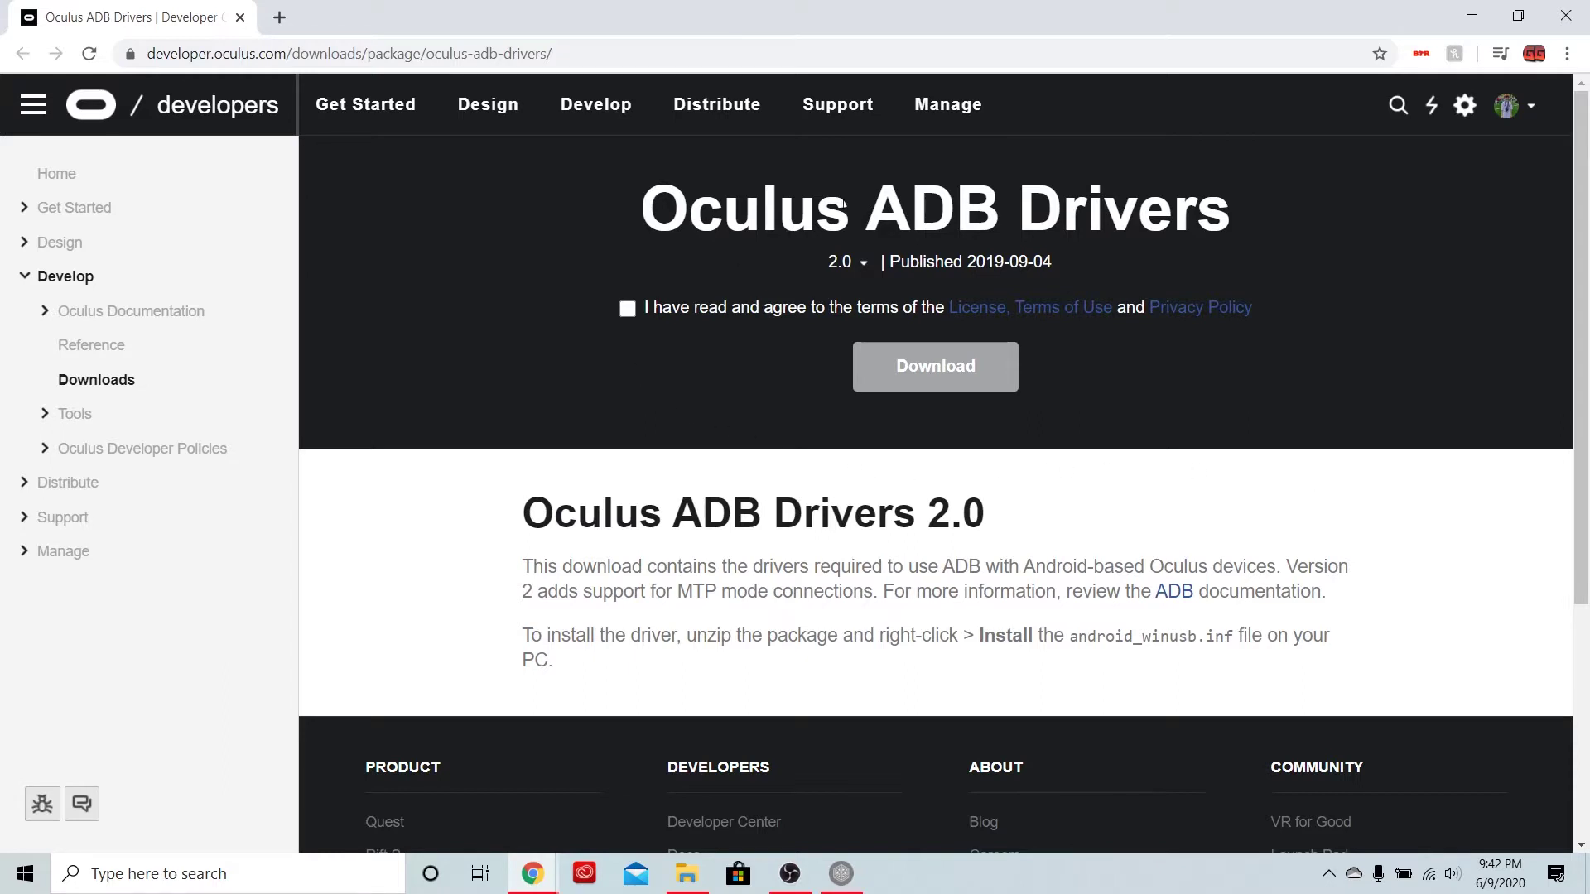
# Step: Accept the ADB driver license terms and copy the downloaded driver zip onto the desktop
pyautogui.click(628, 309)
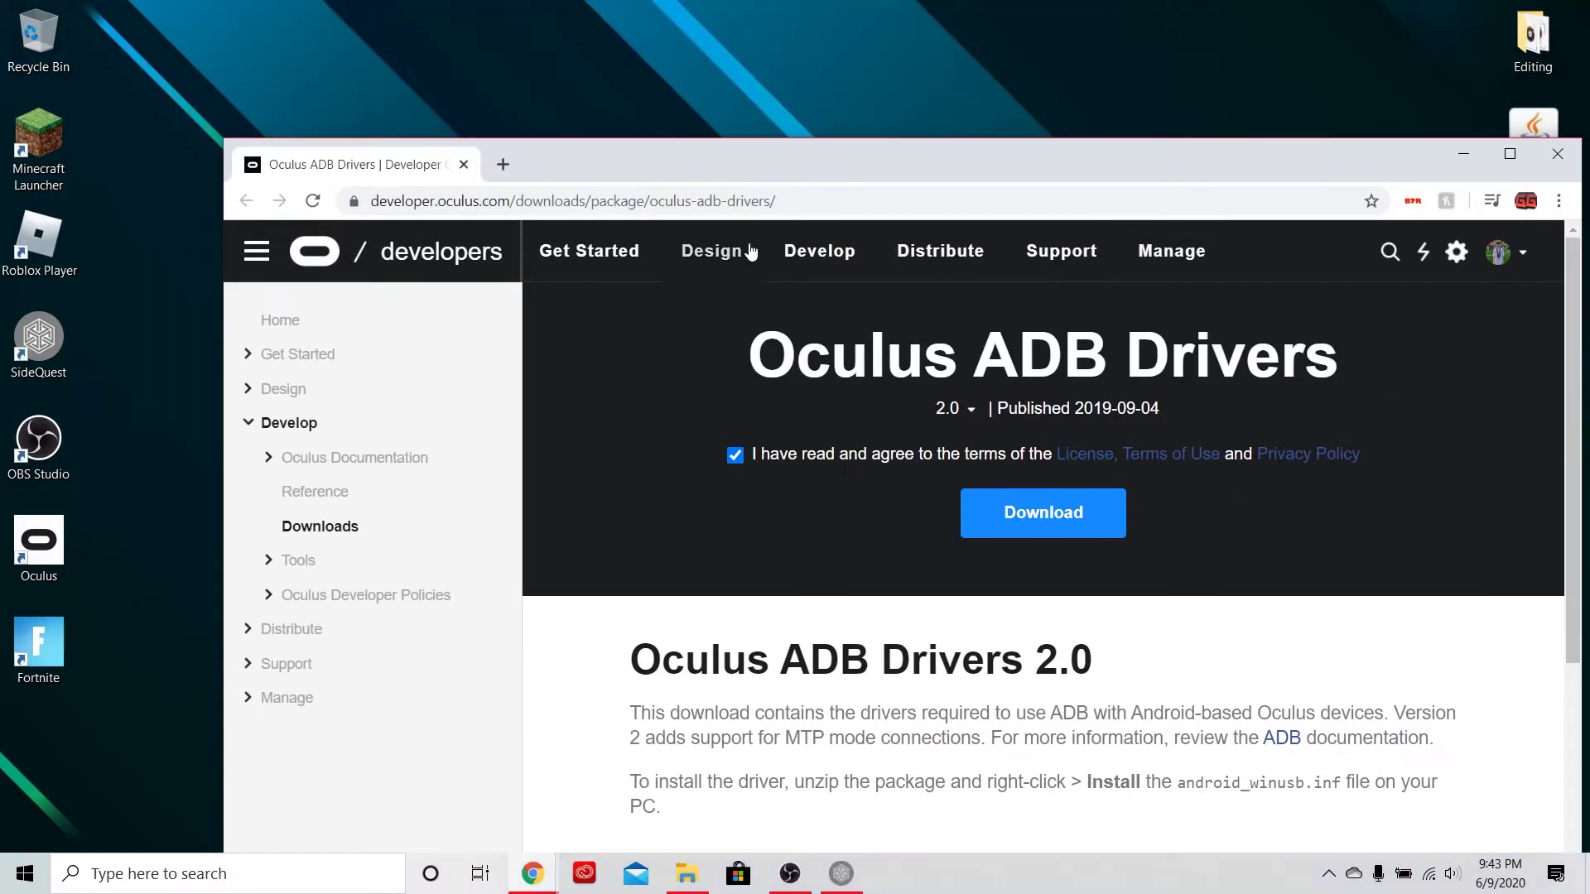
pyautogui.moveTo(707, 166); pyautogui.dragTo(572, 27)
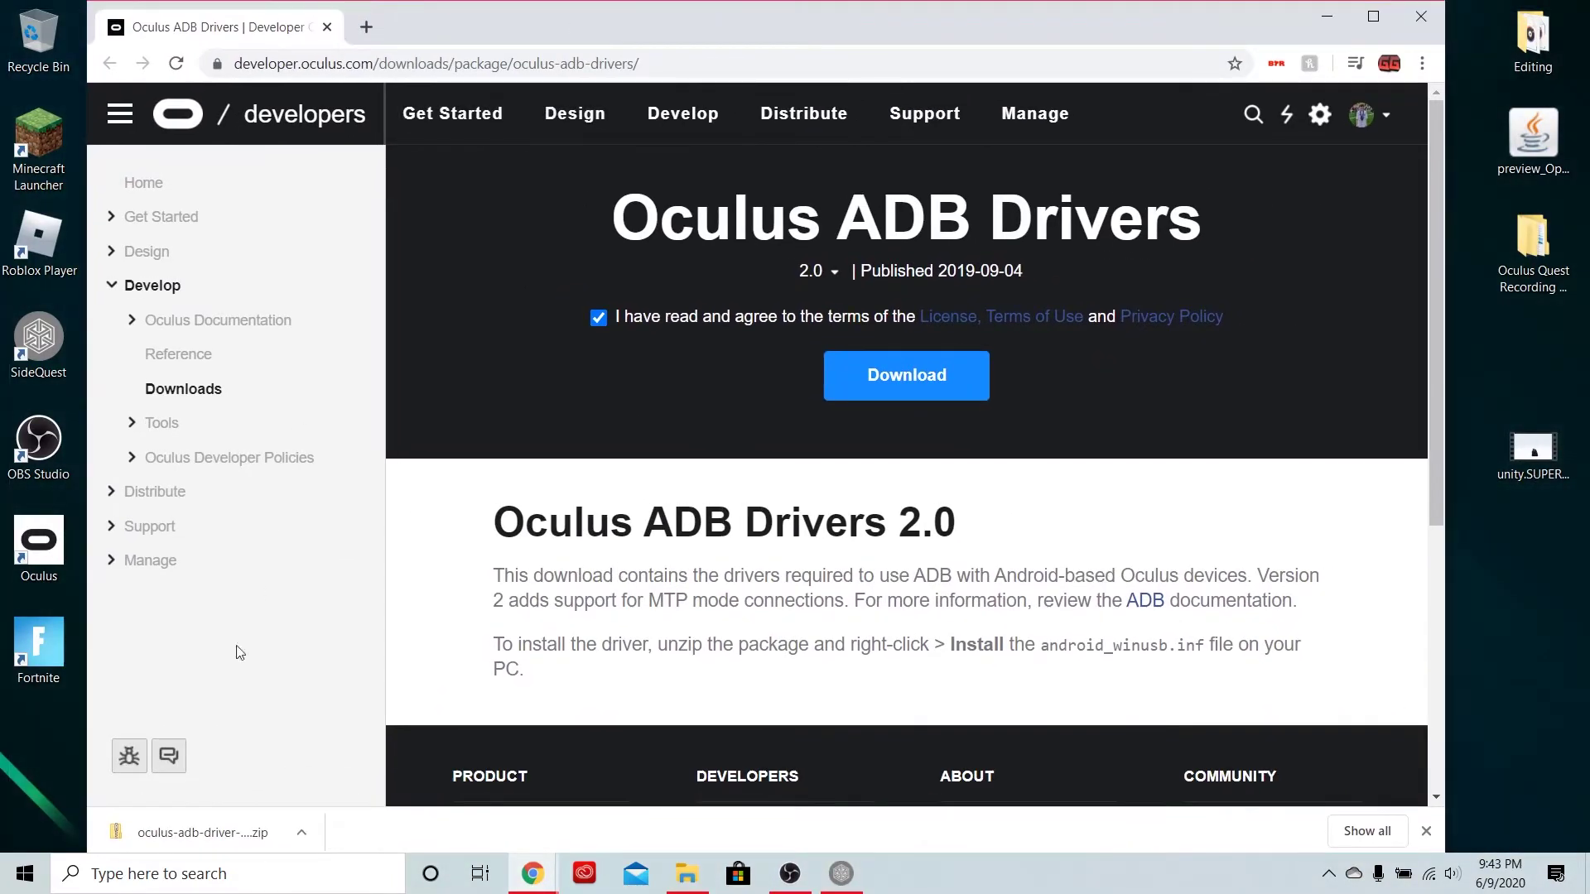
pyautogui.moveTo(174, 831)
pyautogui.mouseDown()
pyautogui.moveTo(1494, 358)
pyautogui.moveTo(1519, 365)
pyautogui.mouseUp()
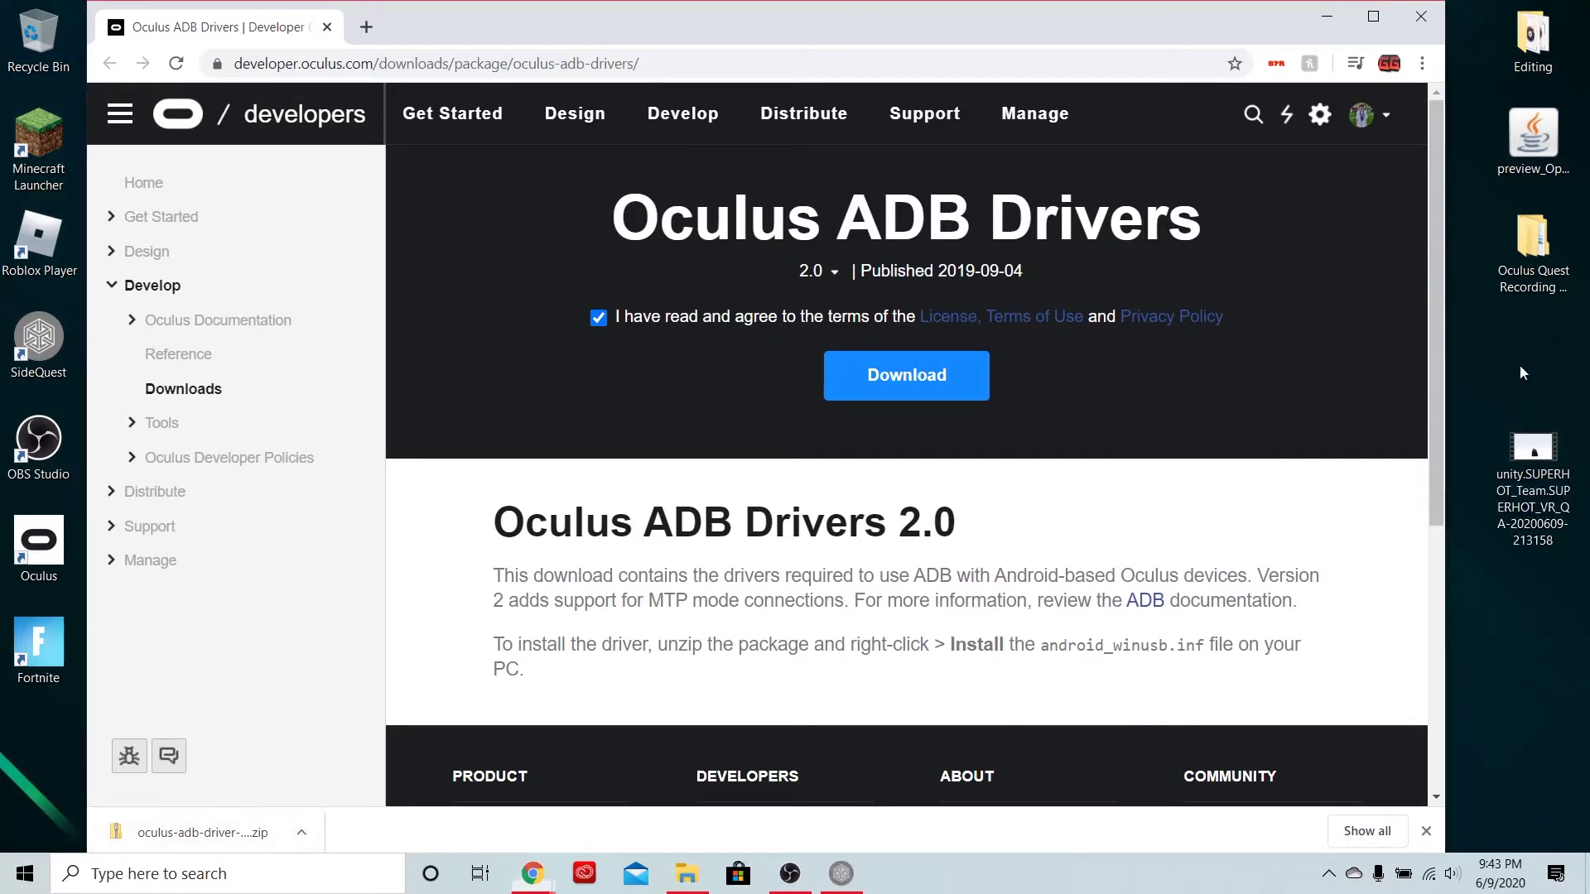
# Step: Extract all contents of the desktop ADB driver zip into a desktop folder
pyautogui.click(1325, 16)
pyautogui.doubleClick(1540, 354)
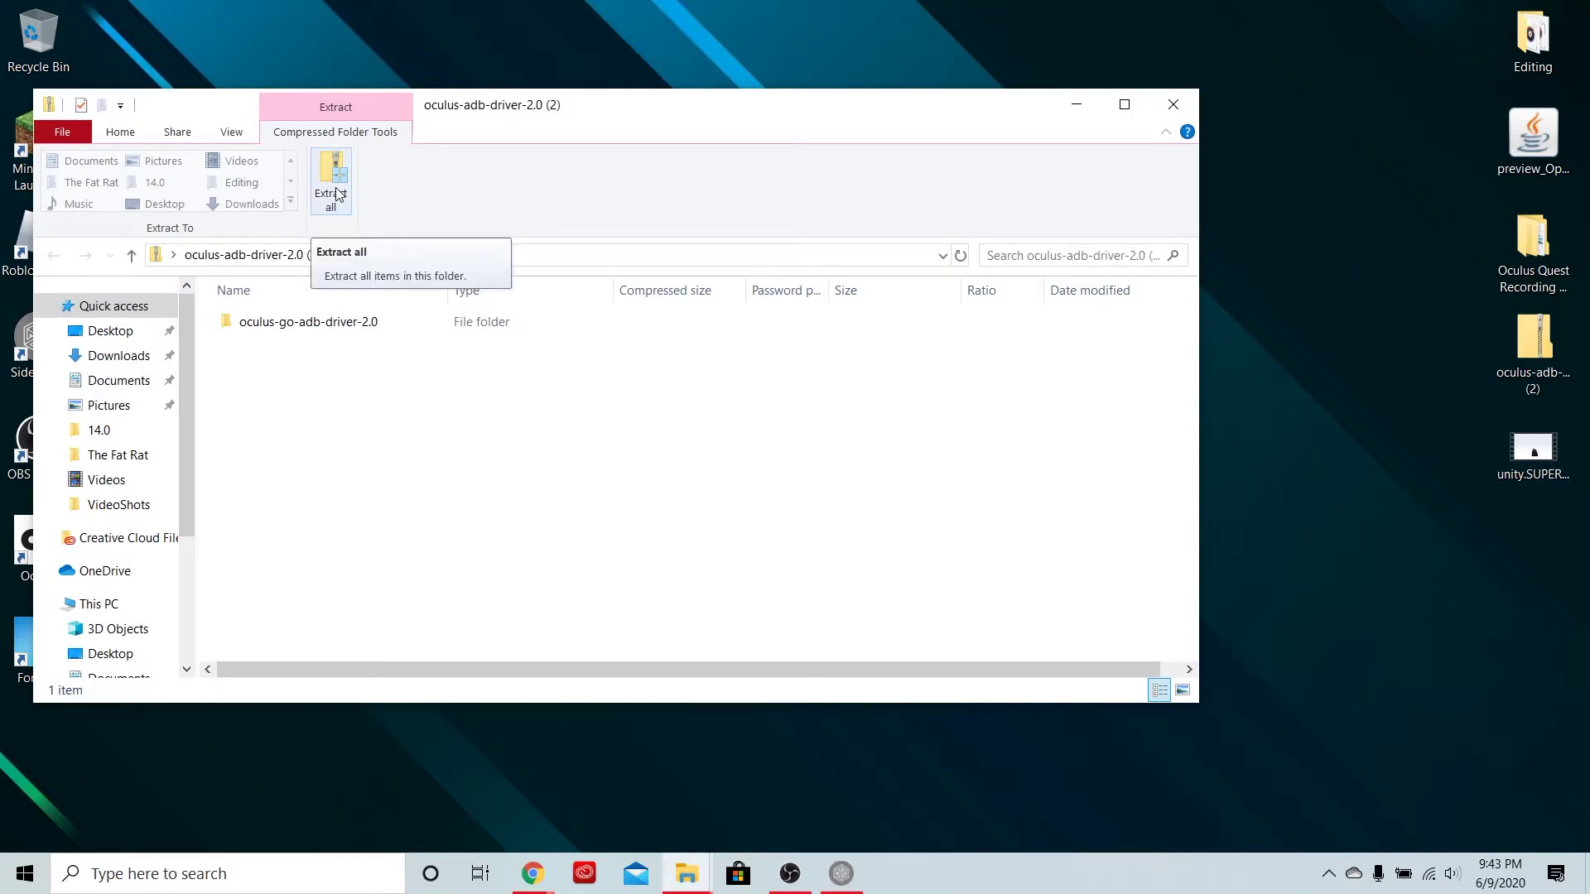
pyautogui.click(339, 193)
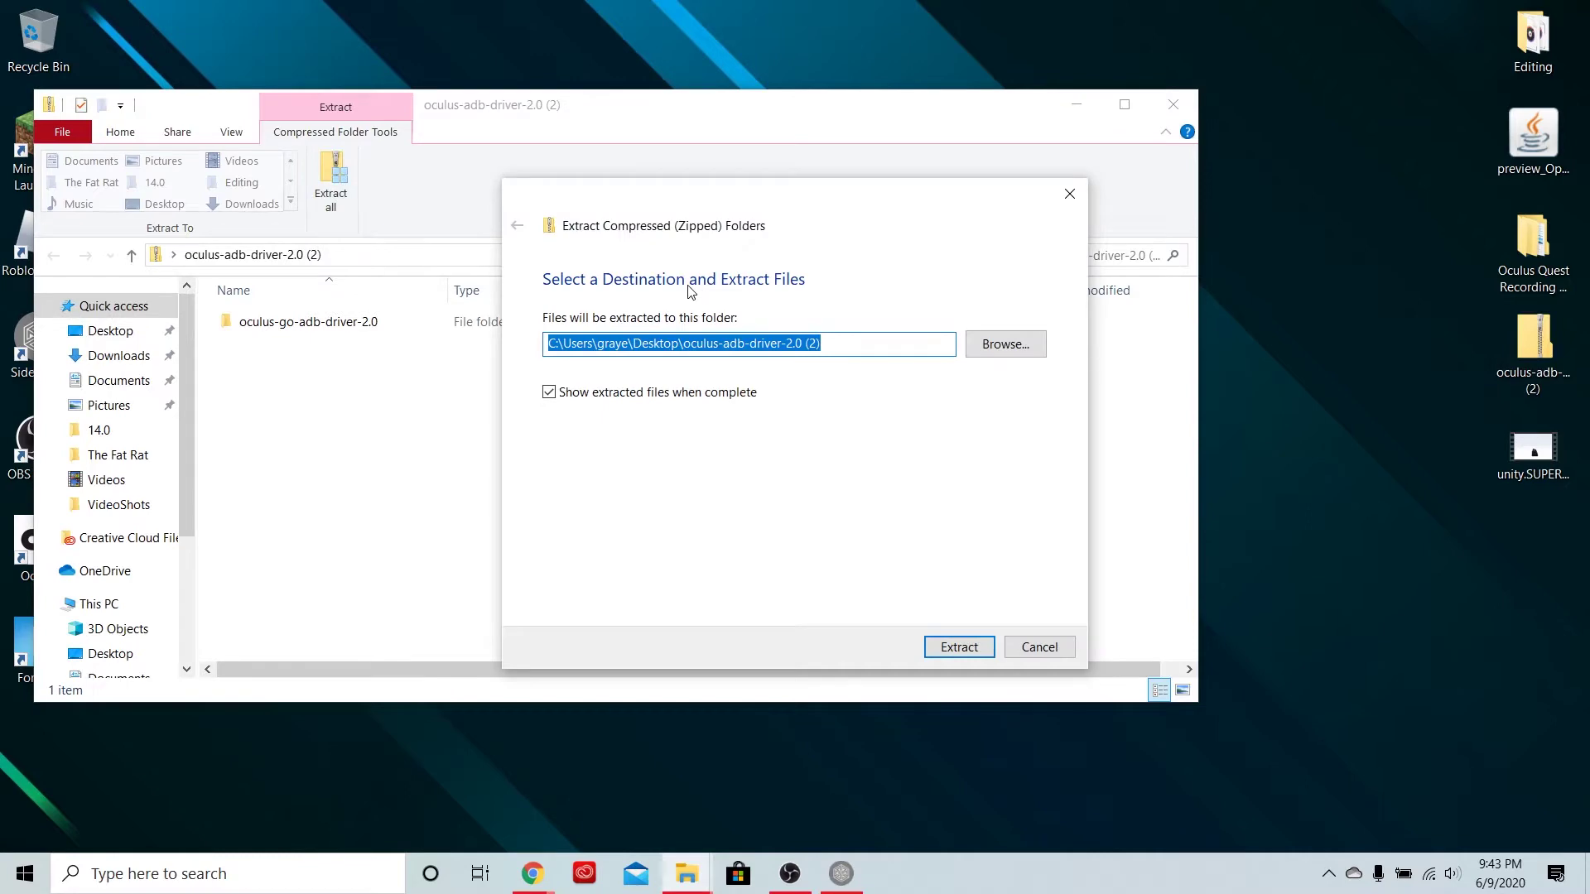
pyautogui.click(960, 645)
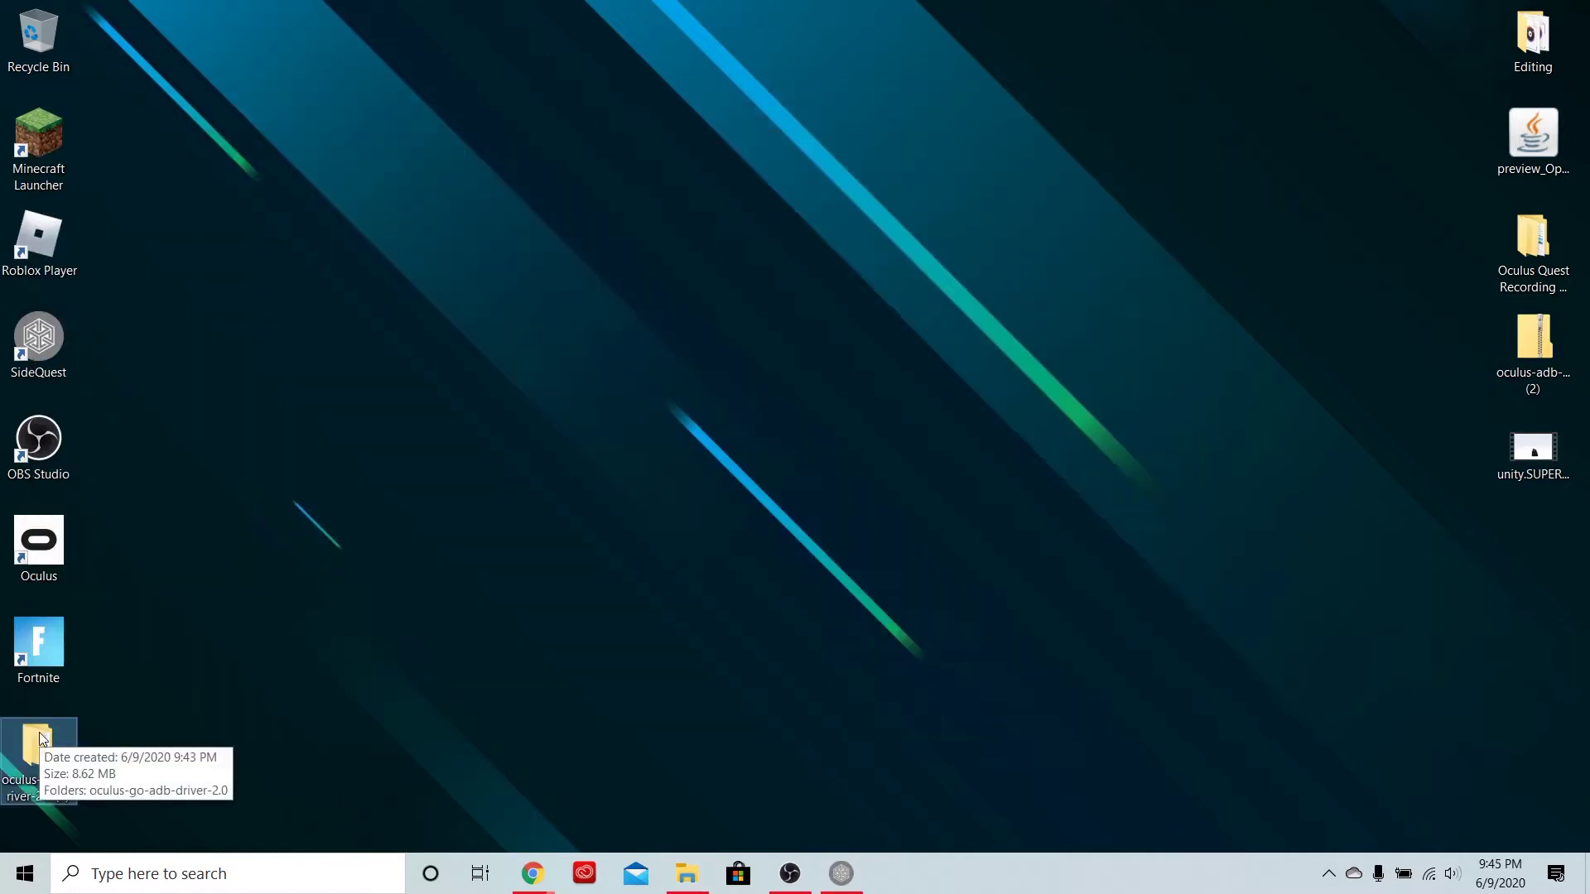
# Step: Install android_winusb from oculus-go-adb-driver-2.0 > usb_driver and dismiss the success message
pyautogui.doubleClick(38, 745)
pyautogui.doubleClick(410, 428)
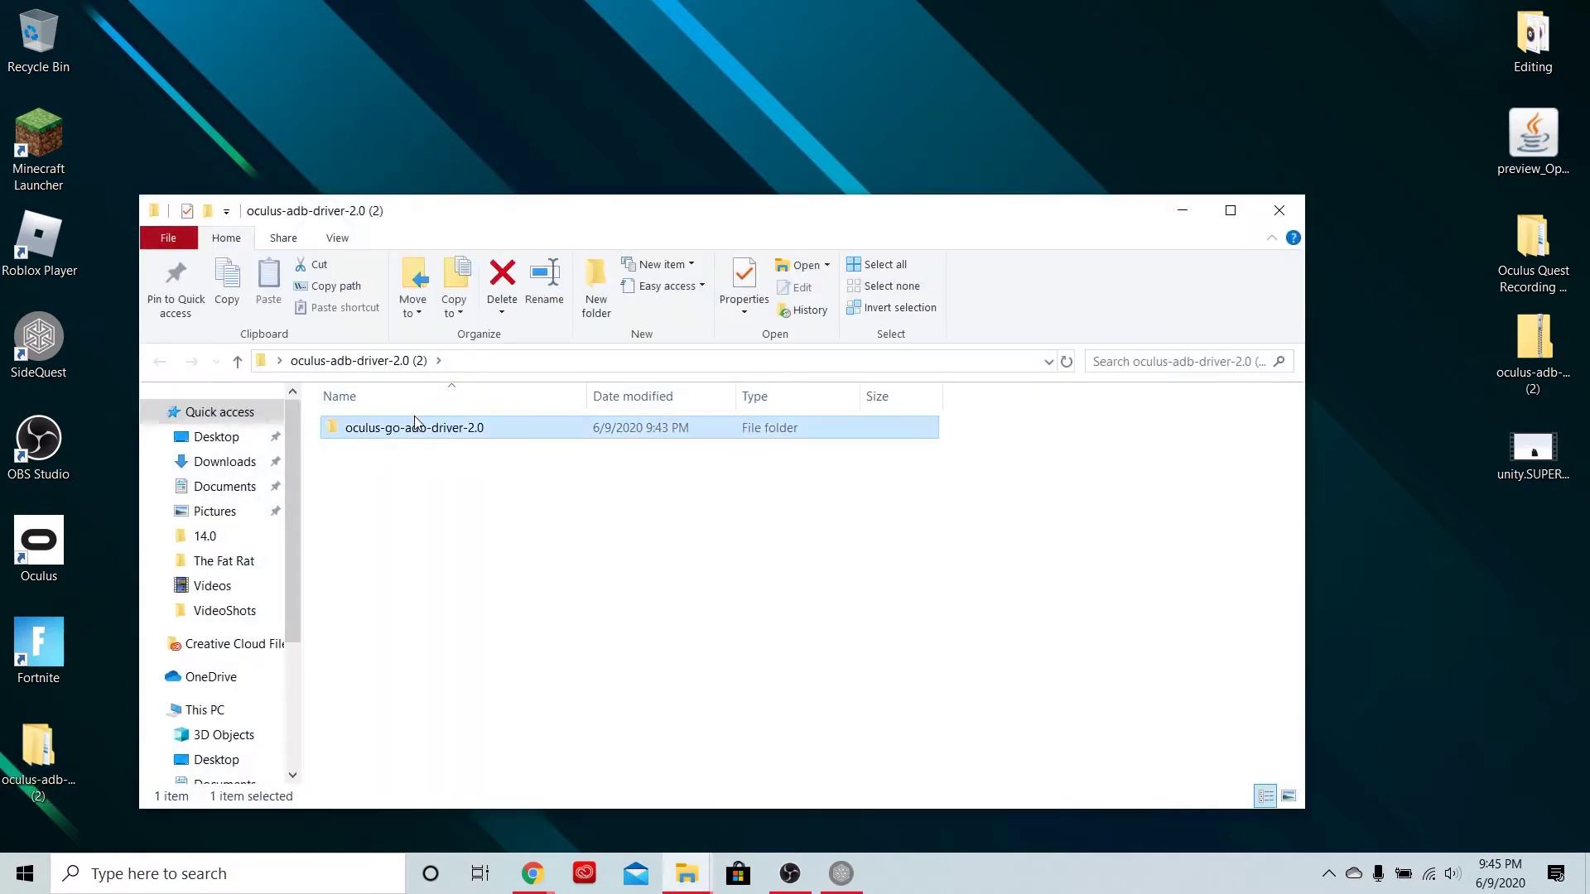
pyautogui.doubleClick(415, 428)
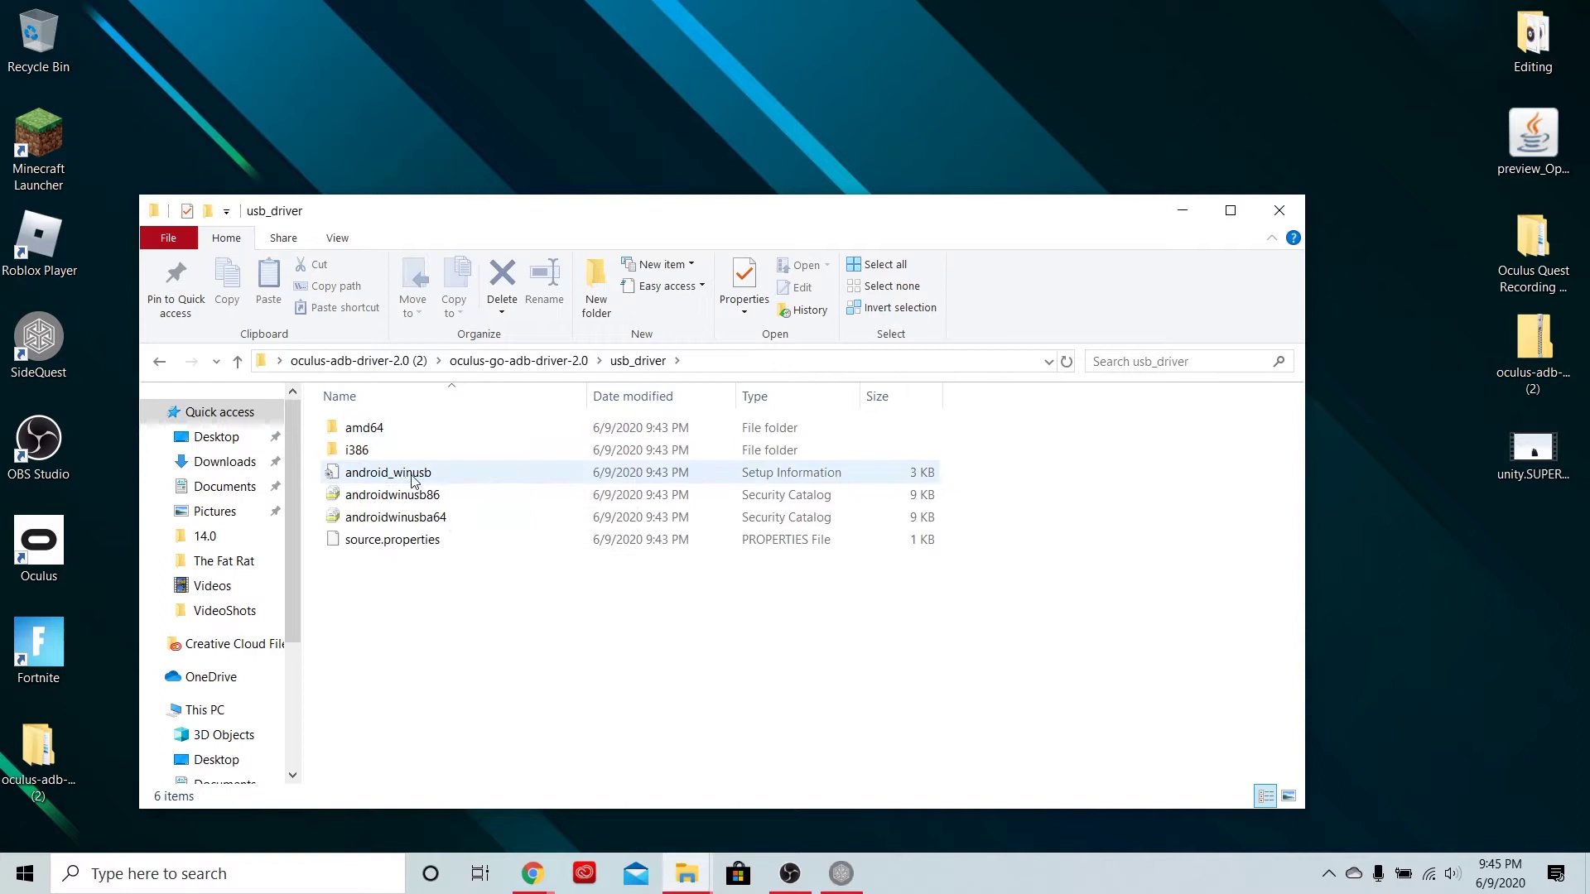
pyautogui.rightClick(438, 477)
pyautogui.moveTo(498, 539)
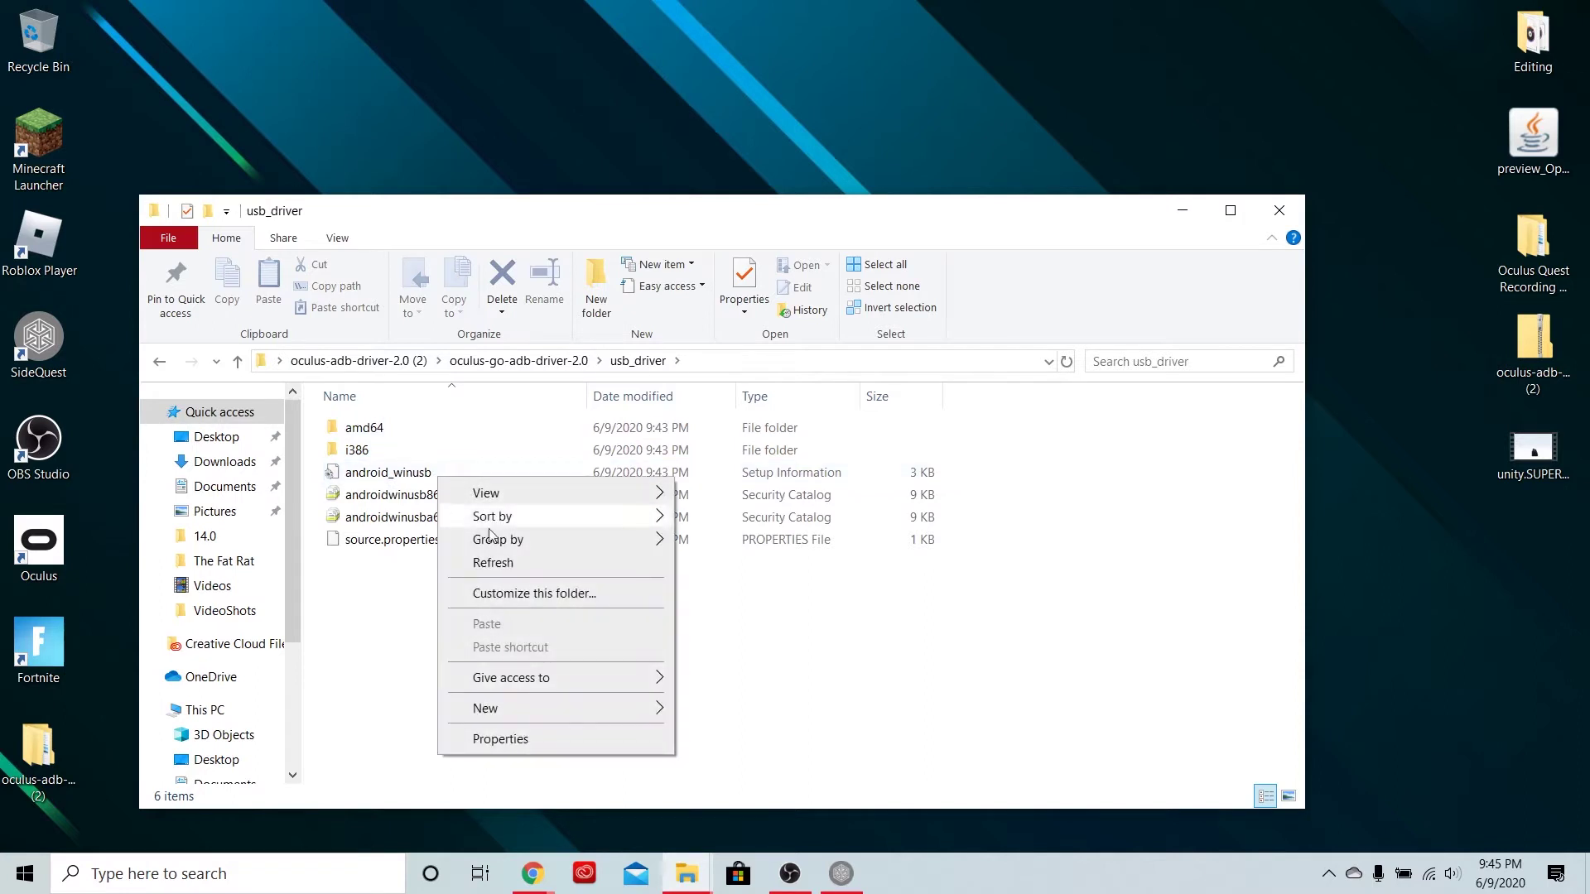
pyautogui.click(377, 480)
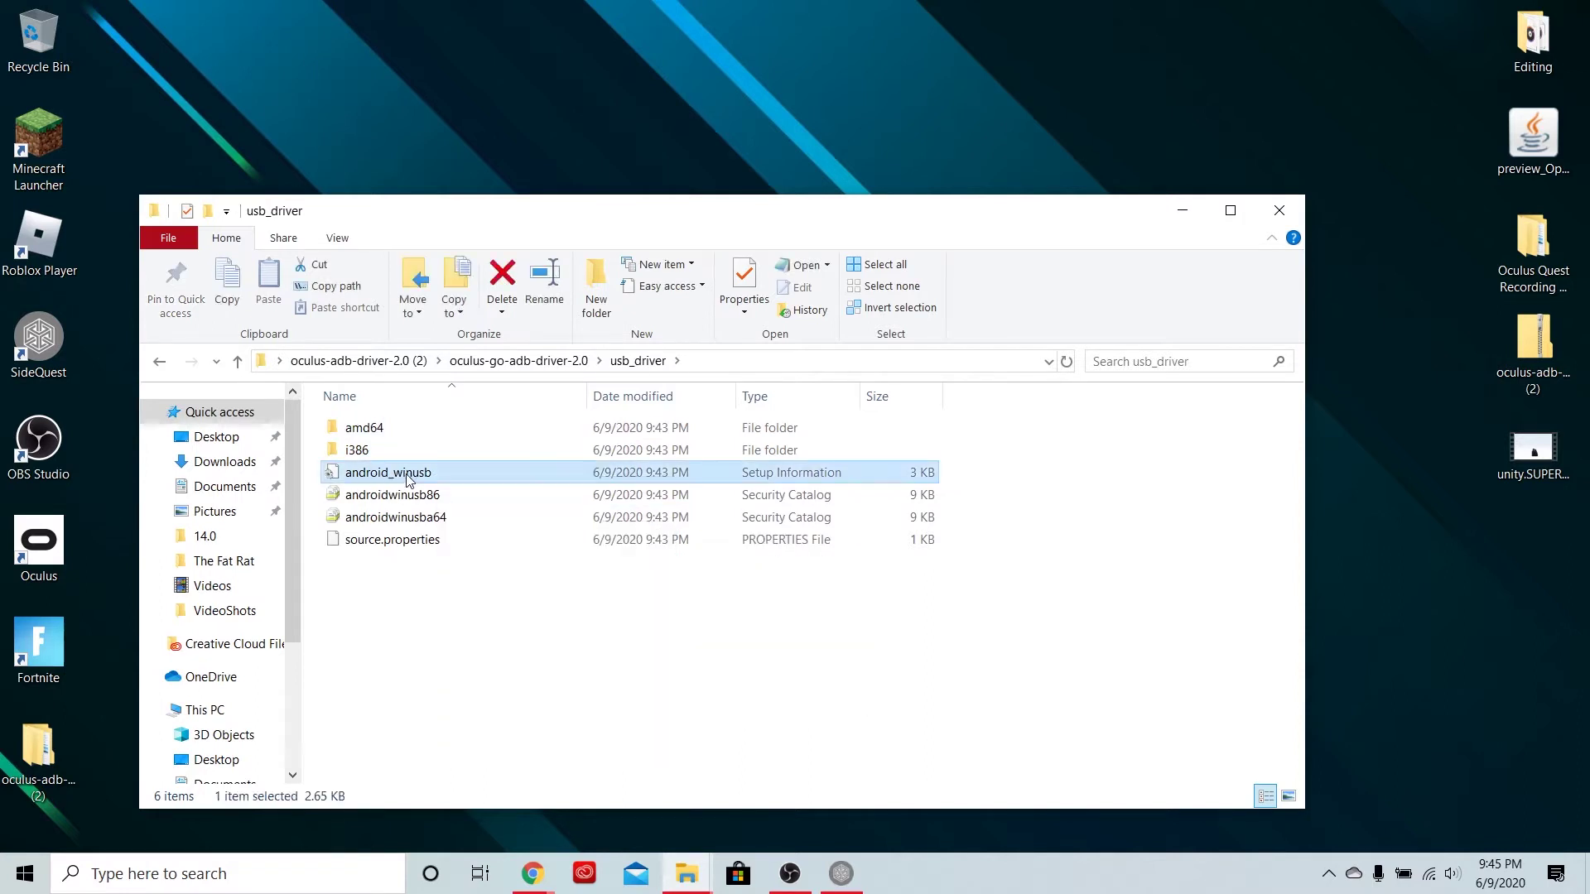
pyautogui.rightClick(433, 472)
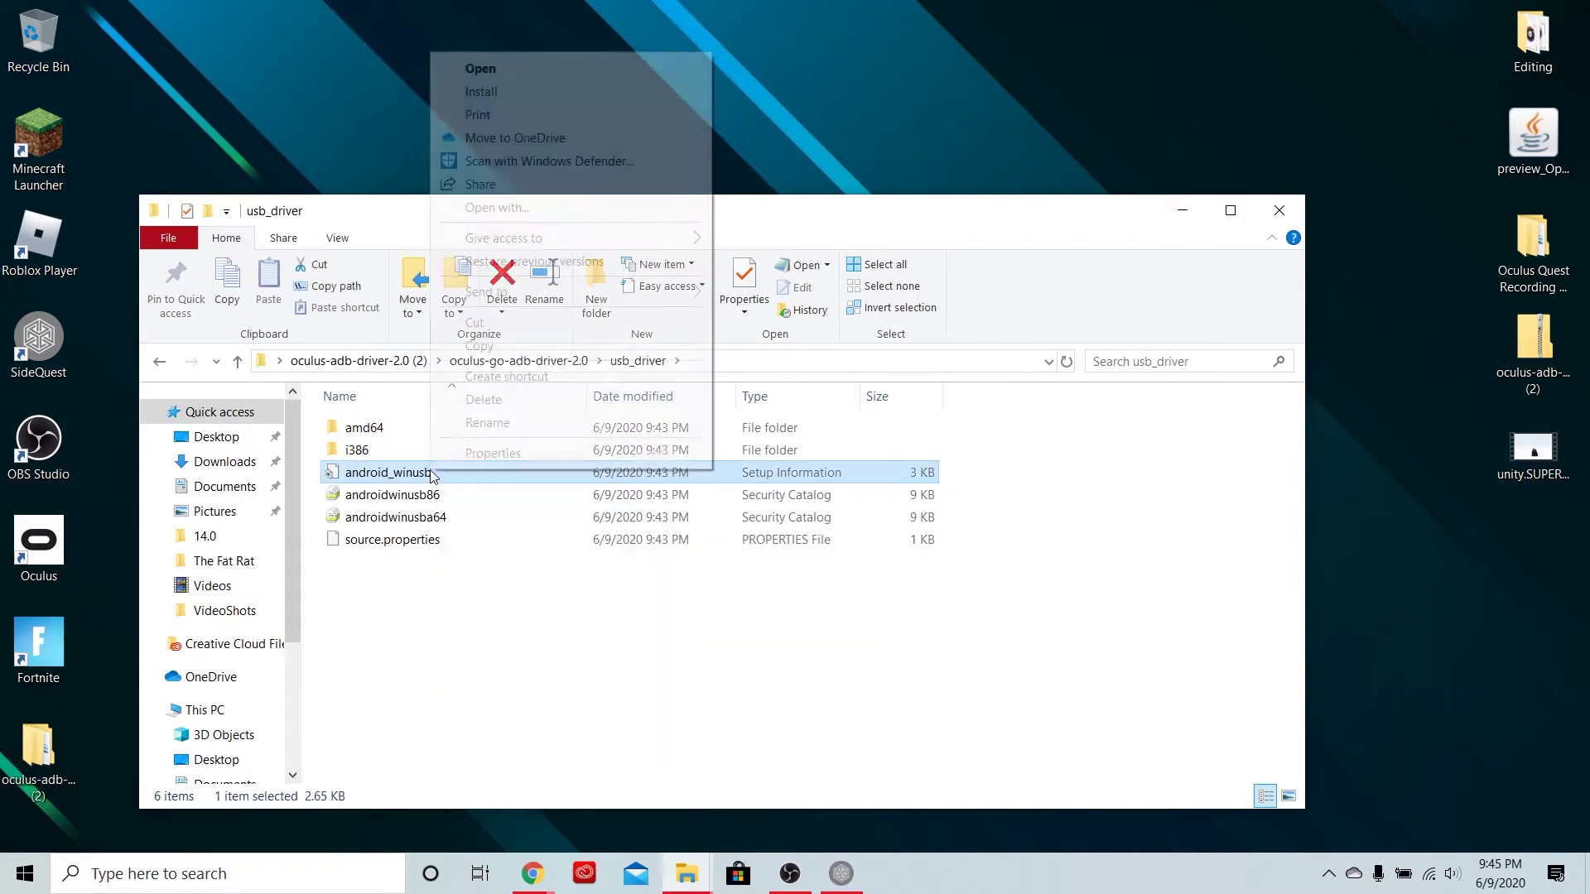
pyautogui.click(483, 92)
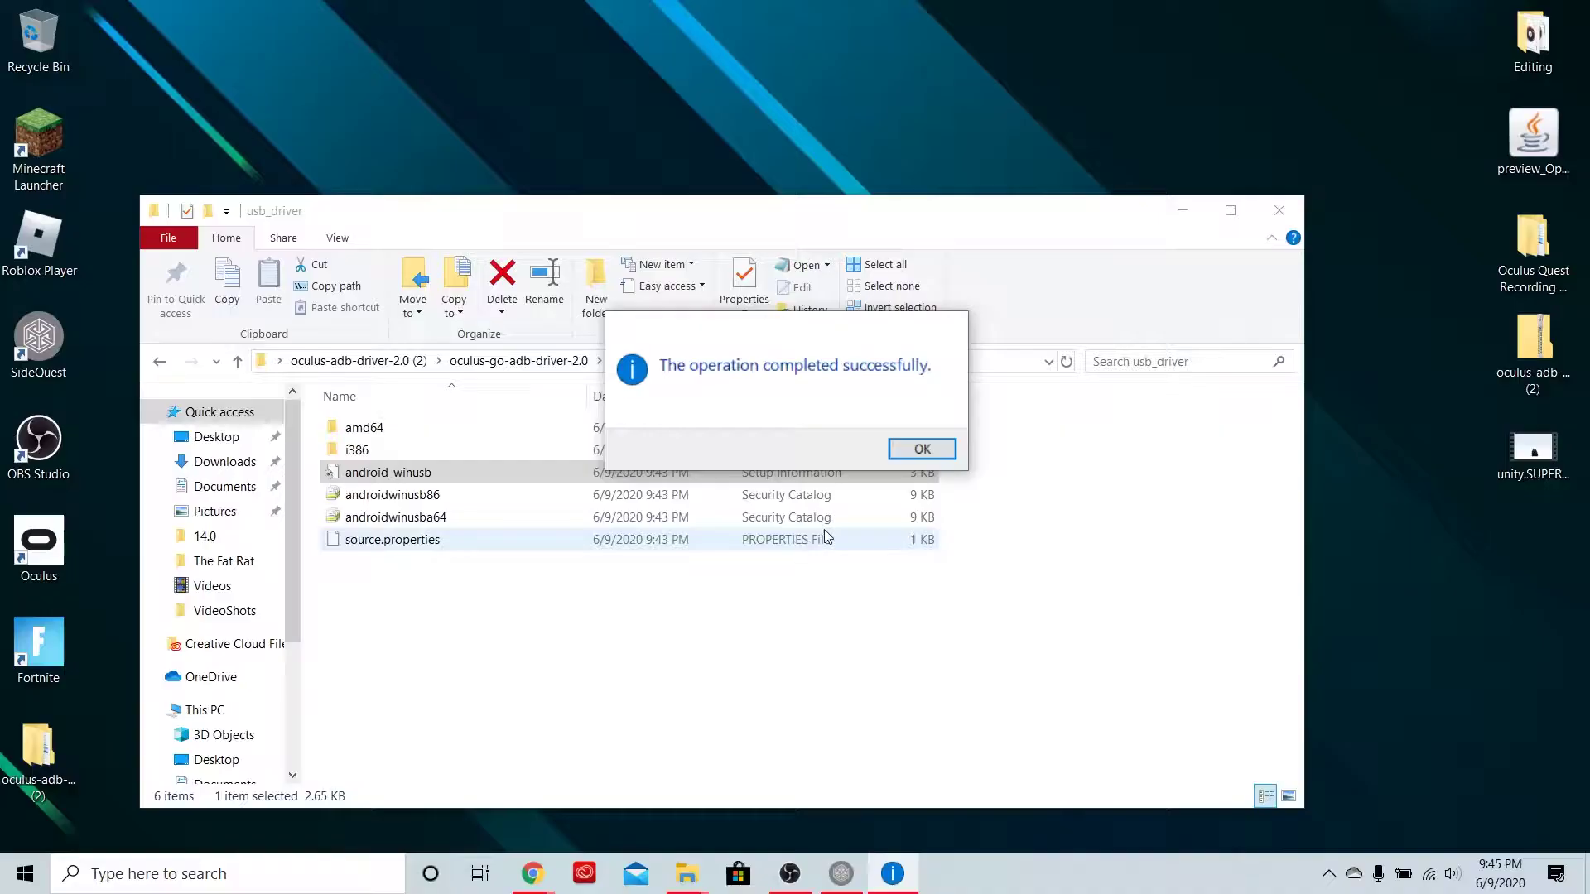
pyautogui.click(924, 452)
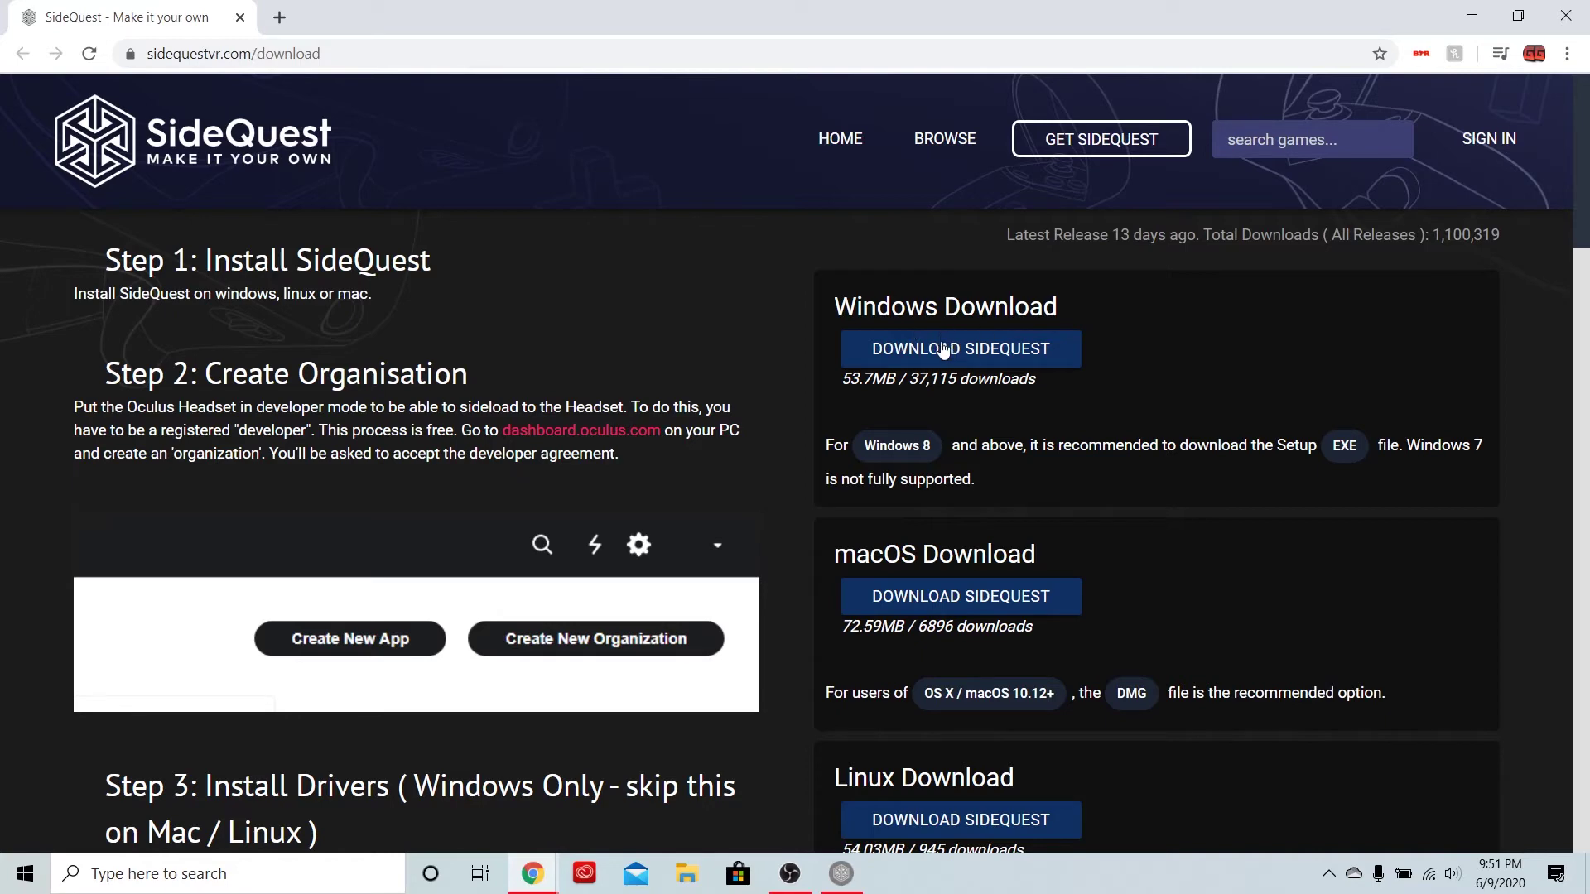
pyautogui.scroll(-2, 915, 593)
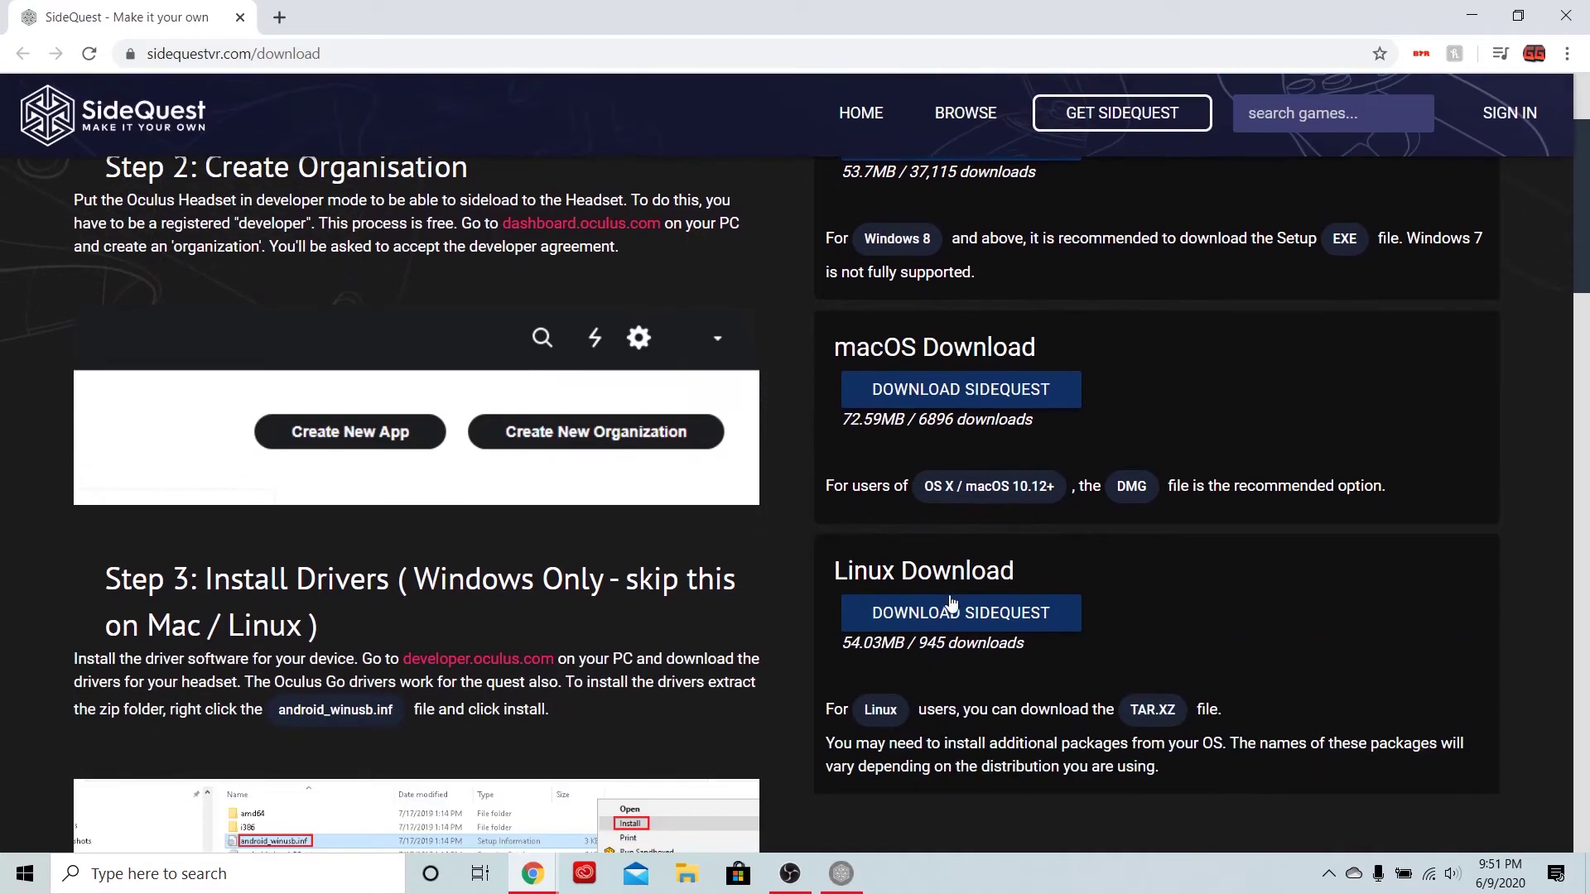
pyautogui.scroll(2, 955, 424)
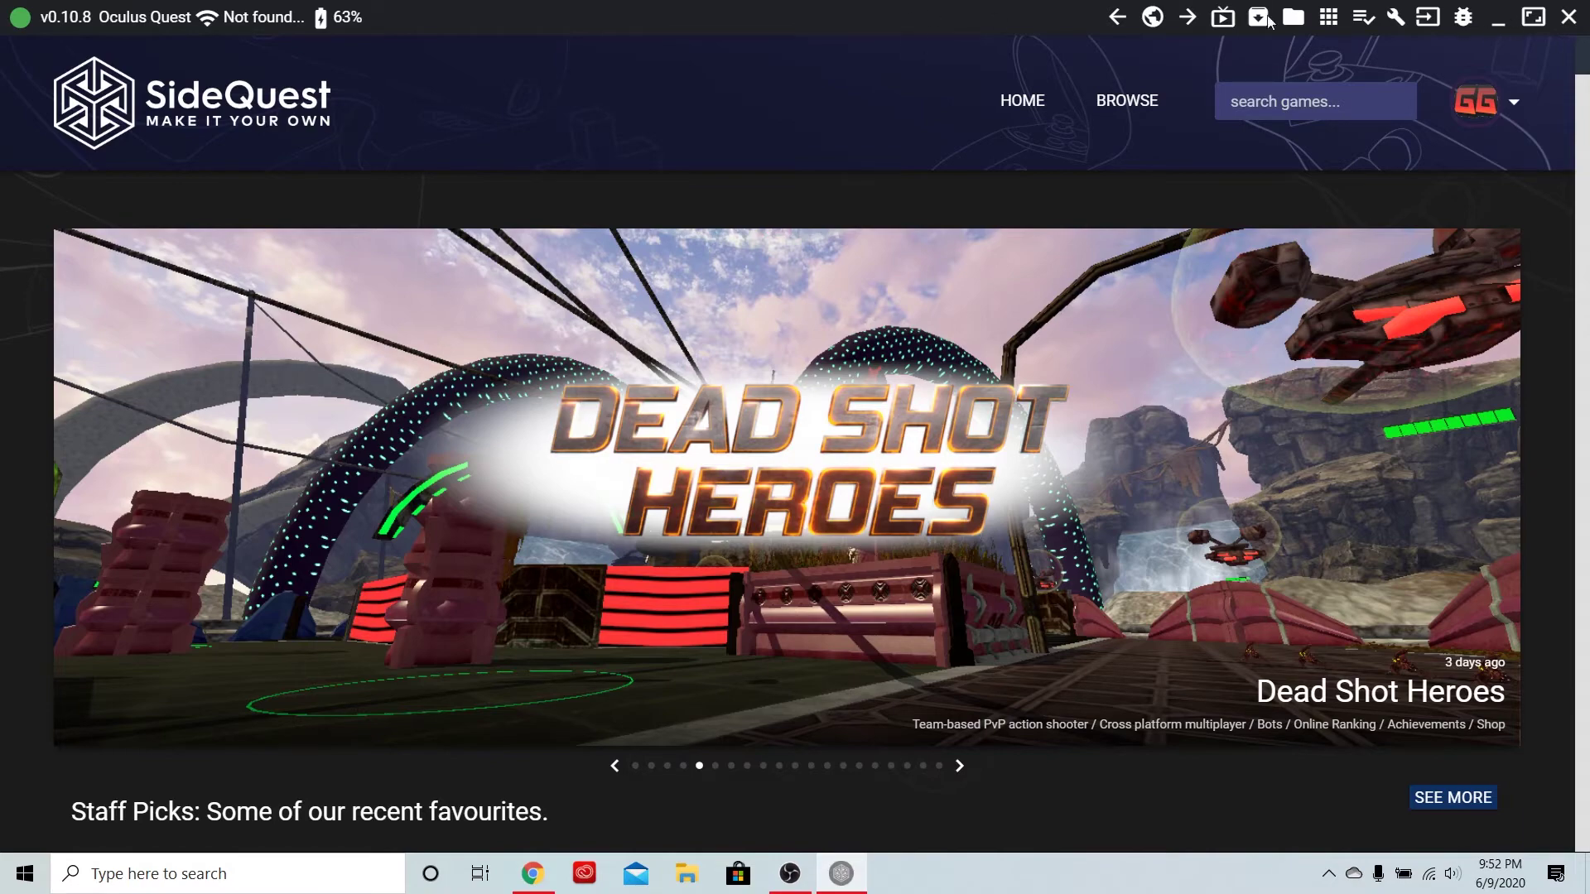
# Step: Restore SideQuest to full screen and open the Hyper Dash game tile
pyautogui.moveTo(1269, 21); pyautogui.dragTo(880, 88)
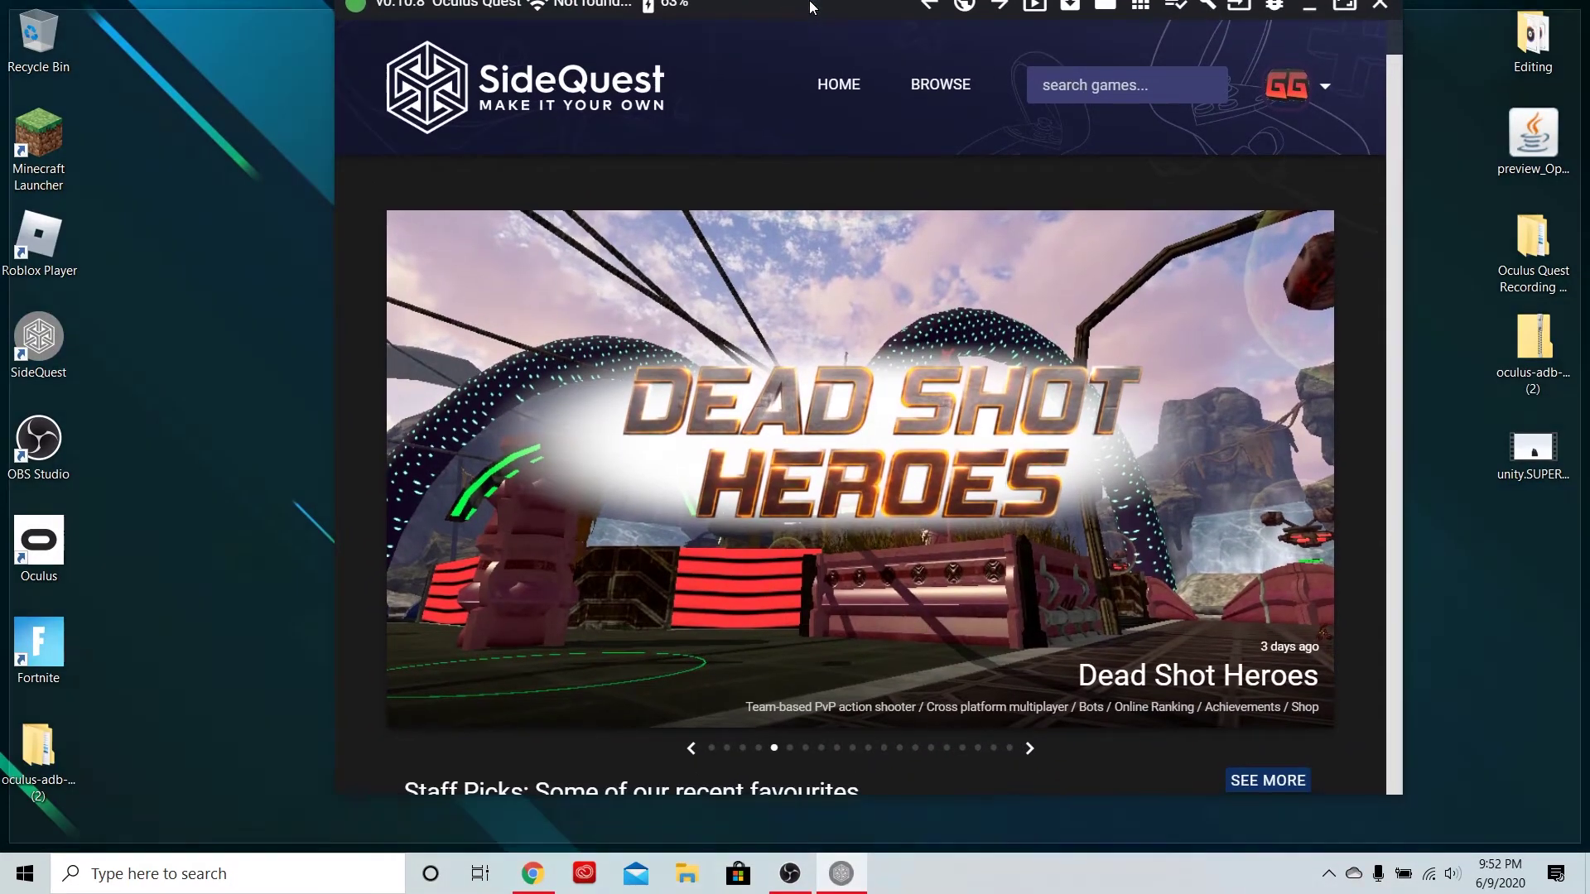
pyautogui.moveTo(811, 80); pyautogui.dragTo(795, 2)
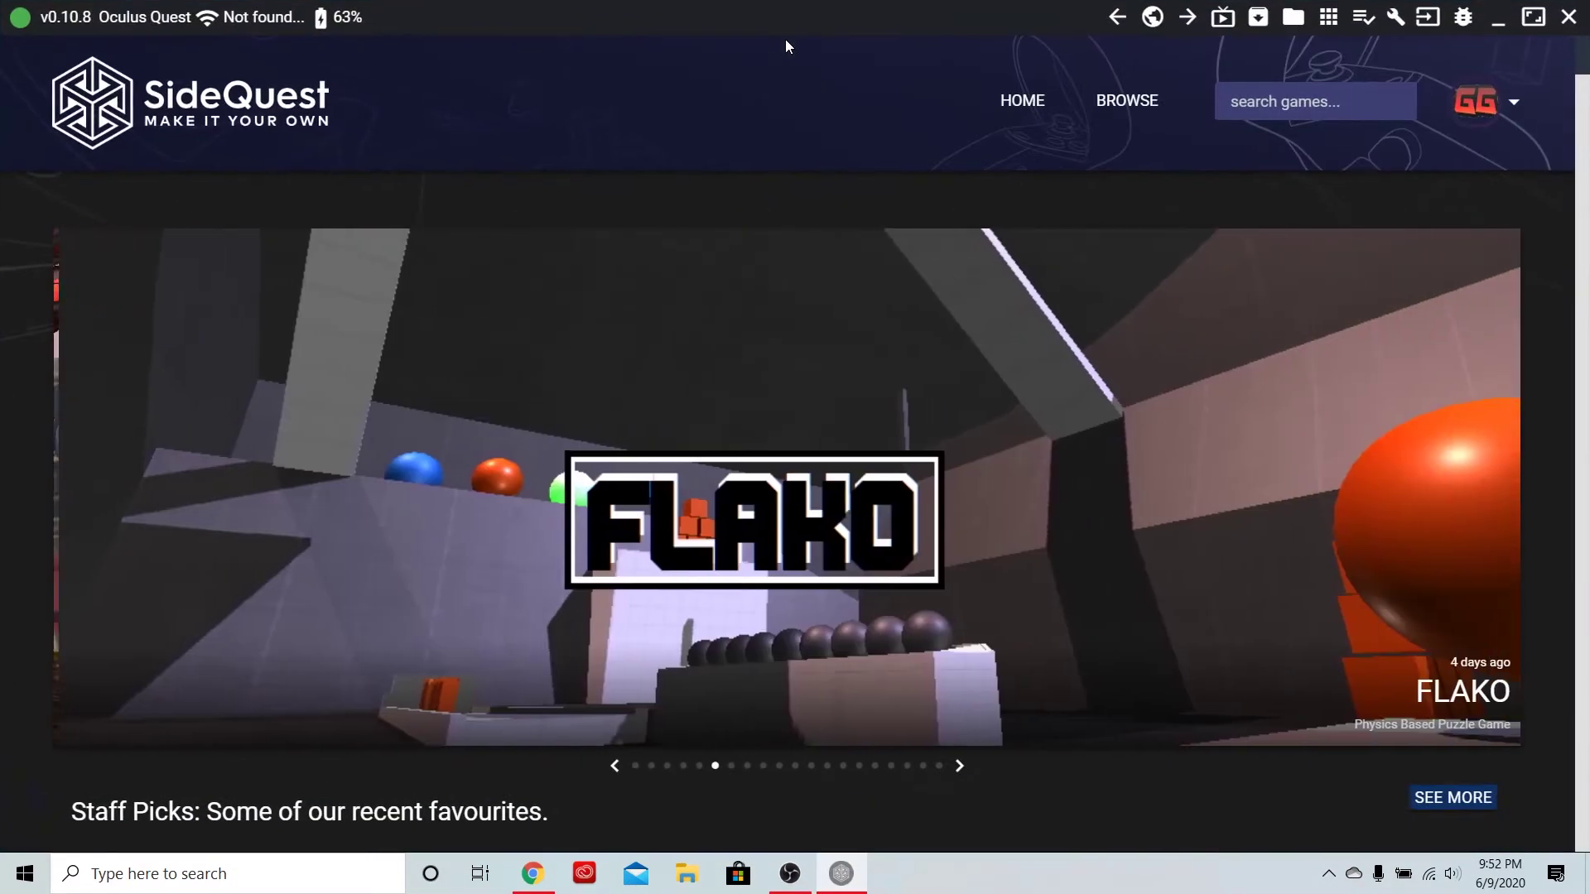
pyautogui.scroll(-4, 948, 212)
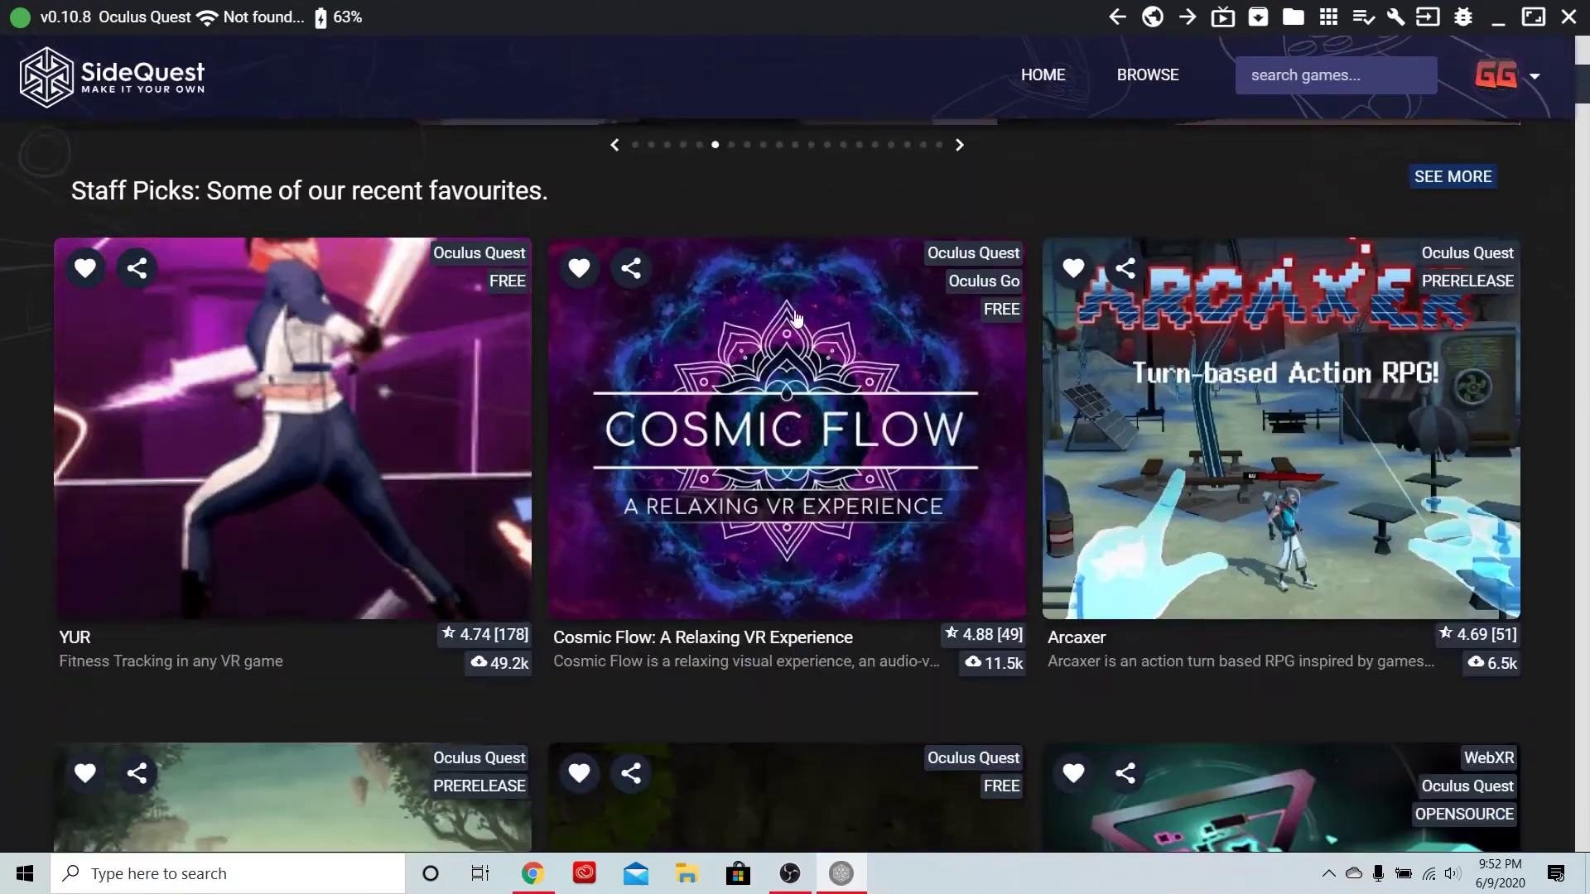
pyautogui.scroll(-3, 770, 286)
pyautogui.scroll(-3, 592, 355)
pyautogui.scroll(-5, 585, 356)
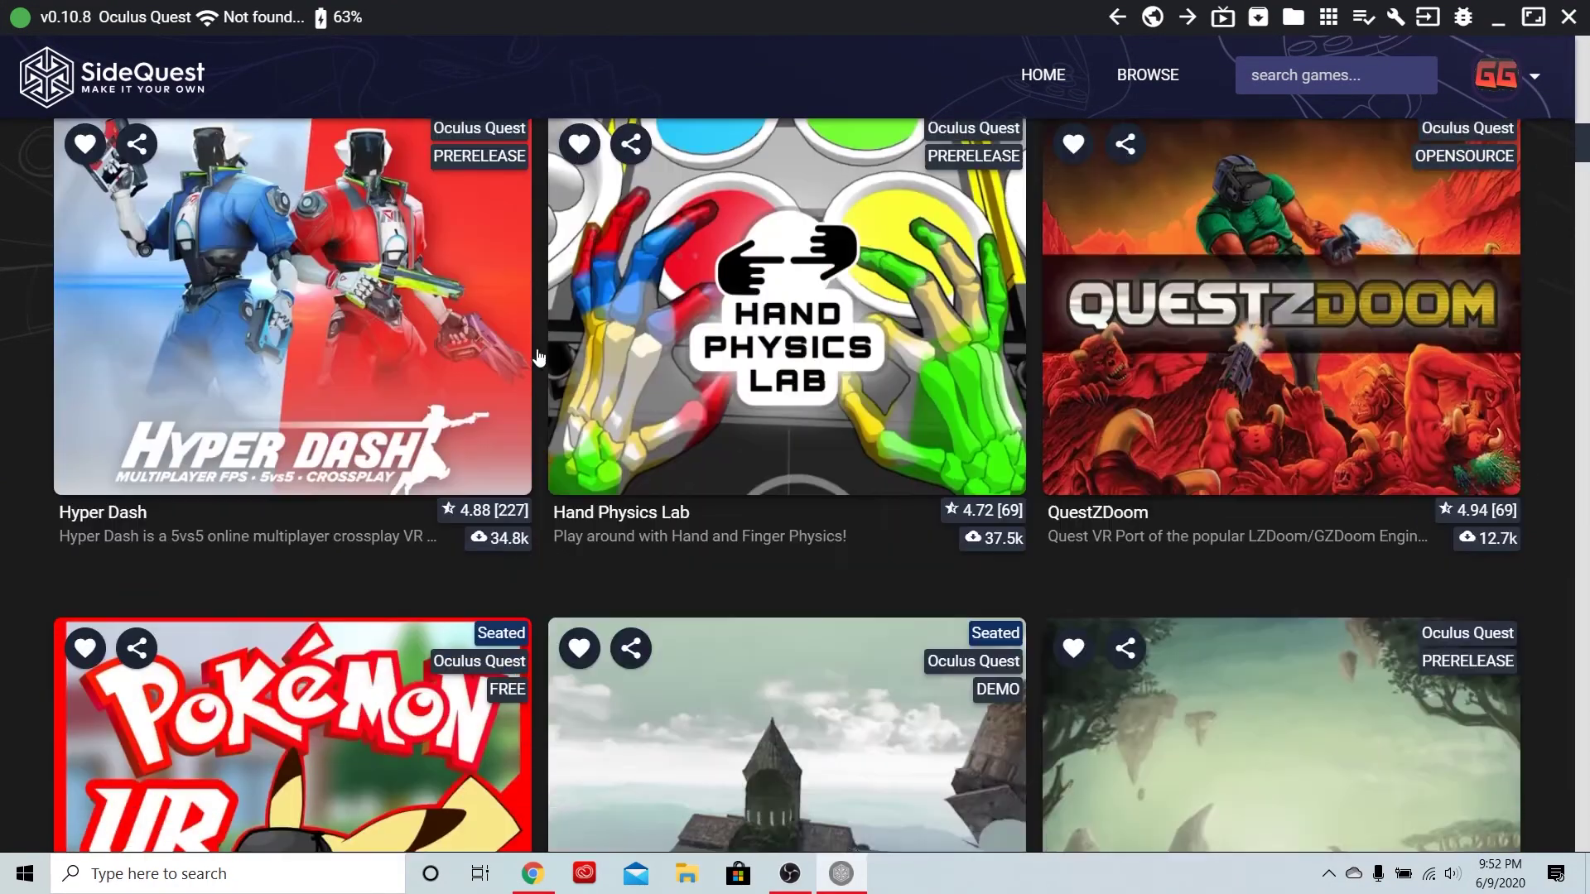
pyautogui.scroll(1, 298, 398)
pyautogui.click(296, 401)
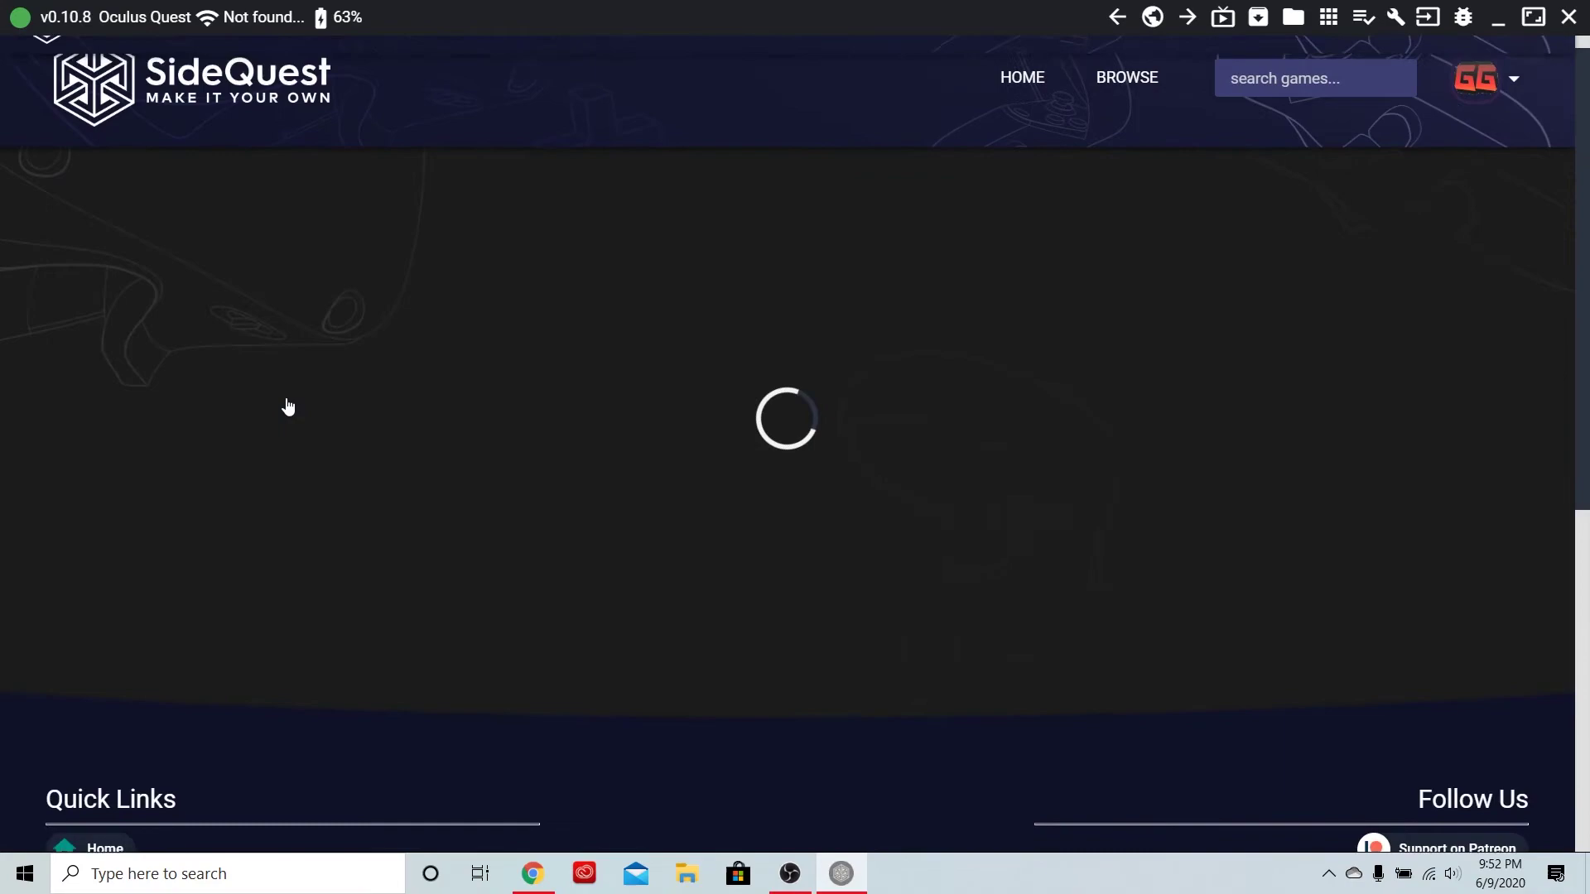
pyautogui.scroll(-3, 869, 435)
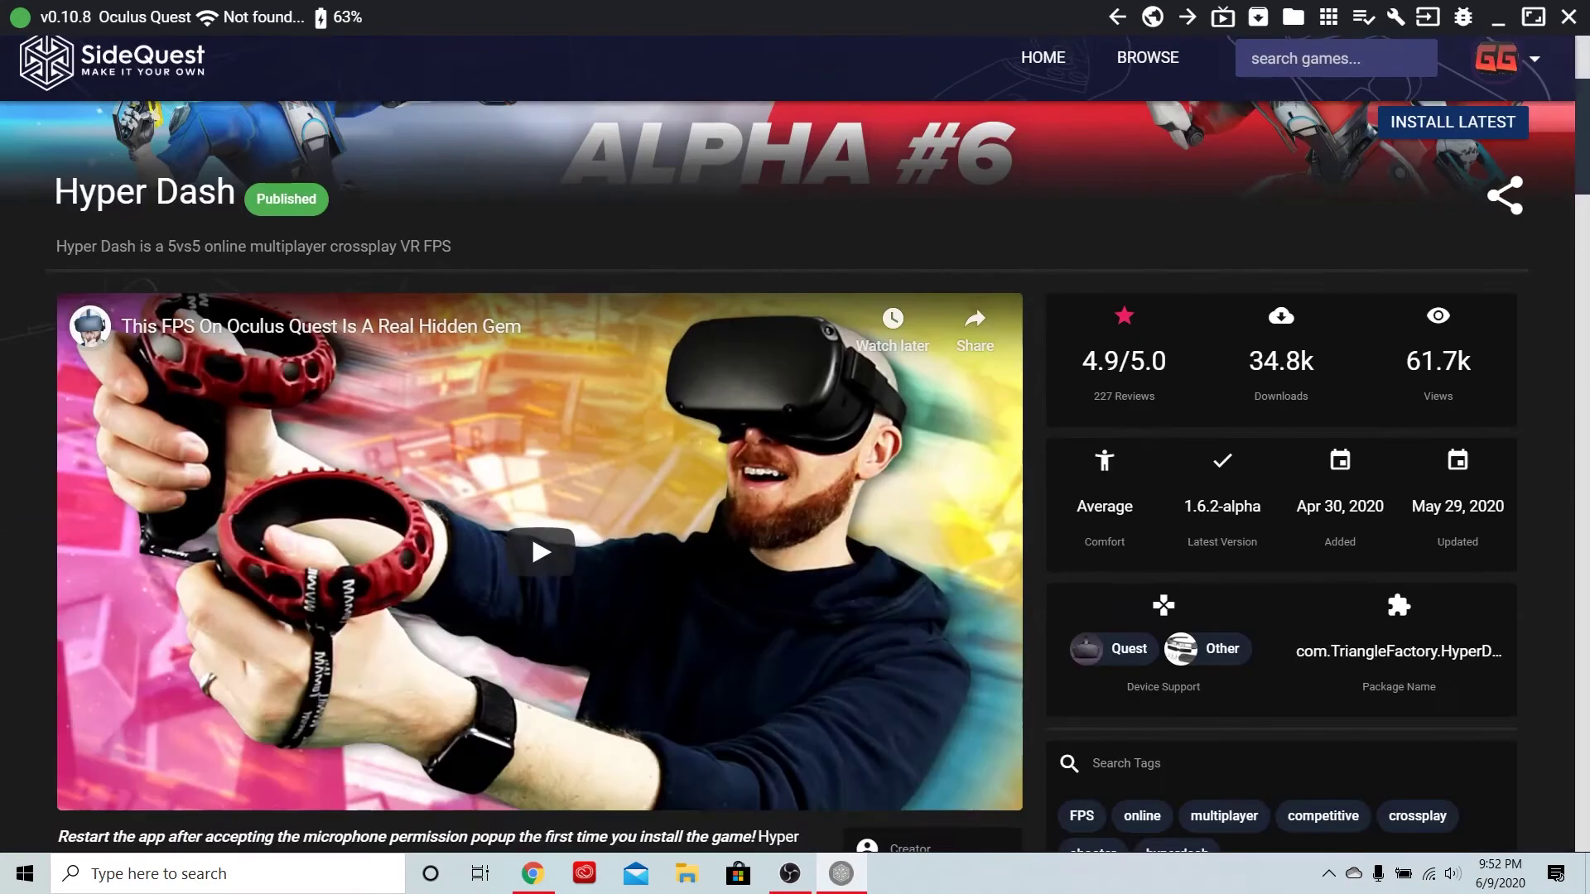
pyautogui.scroll(3, 1360, 450)
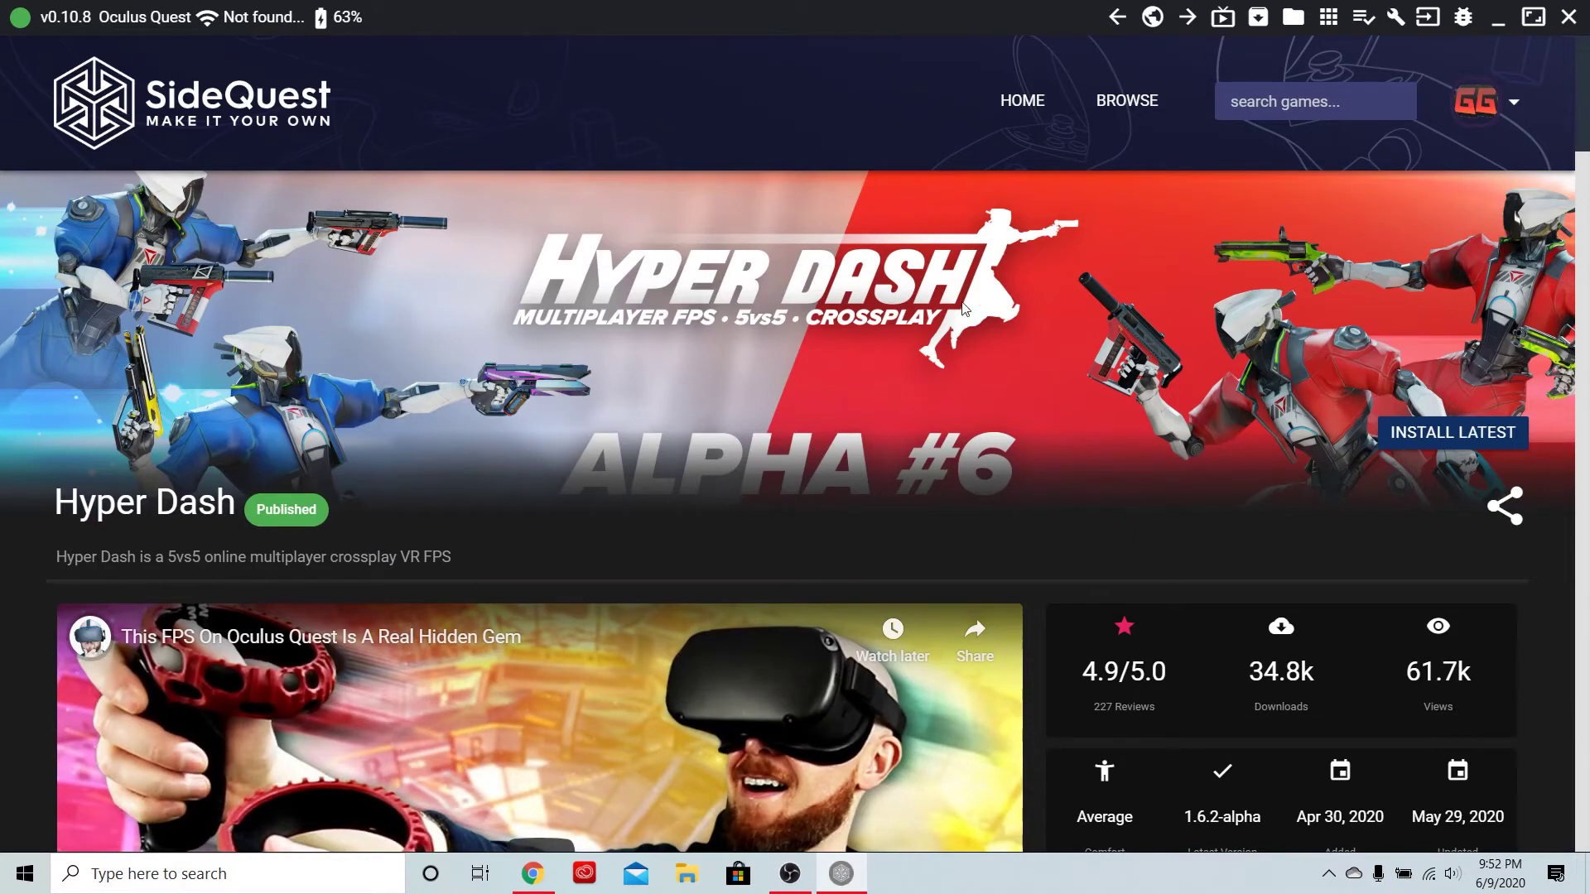
pyautogui.scroll(-3, 964, 309)
pyautogui.scroll(-2, 799, 431)
pyautogui.scroll(-3, 799, 432)
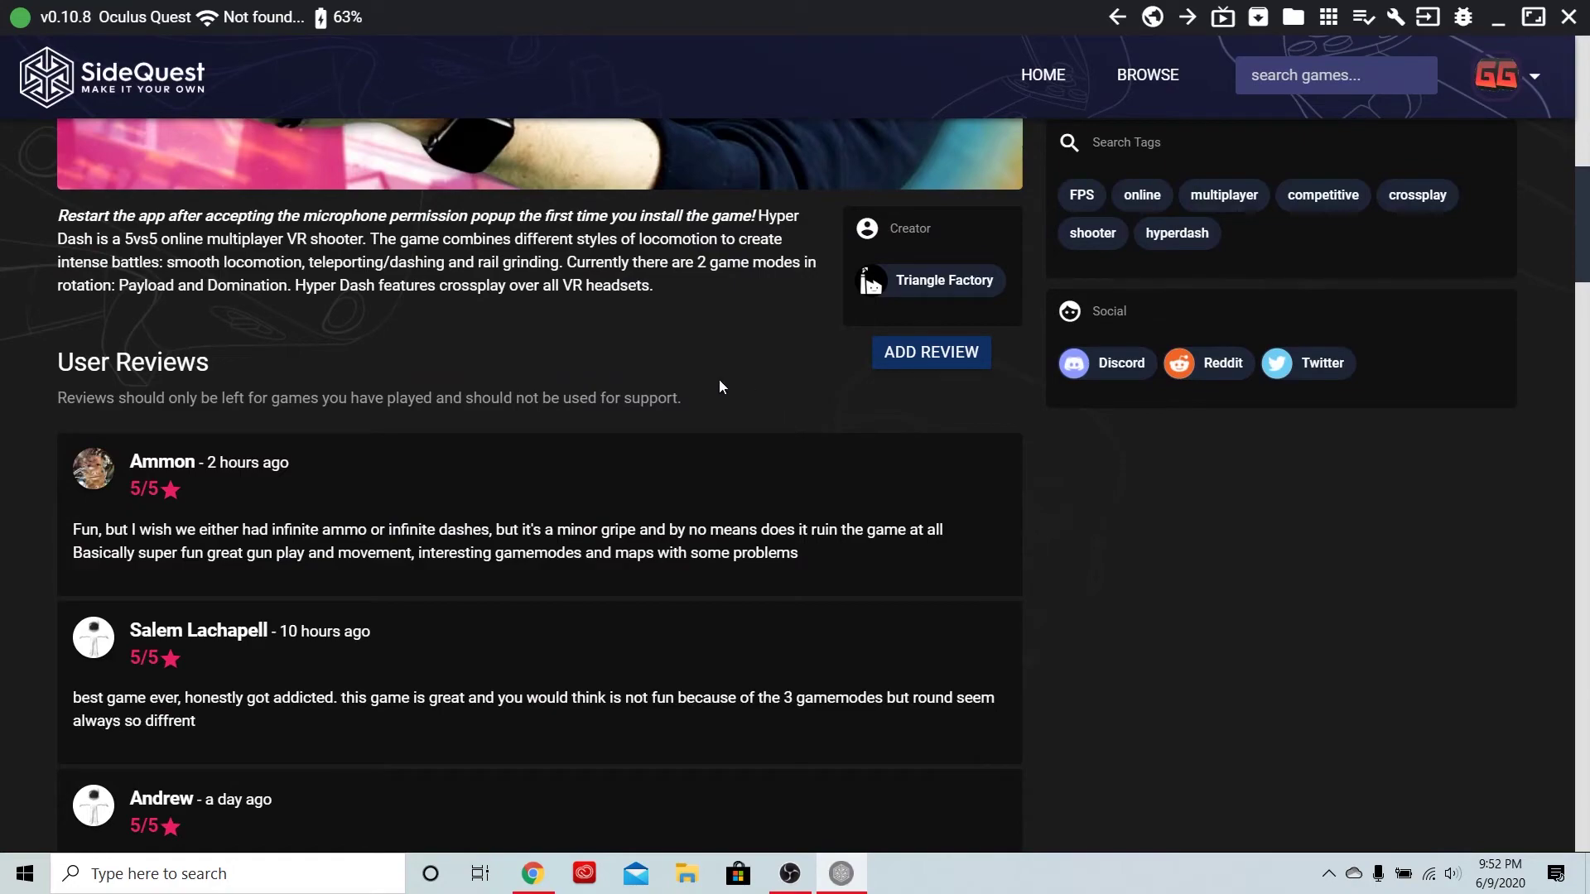
pyautogui.scroll(4, 725, 379)
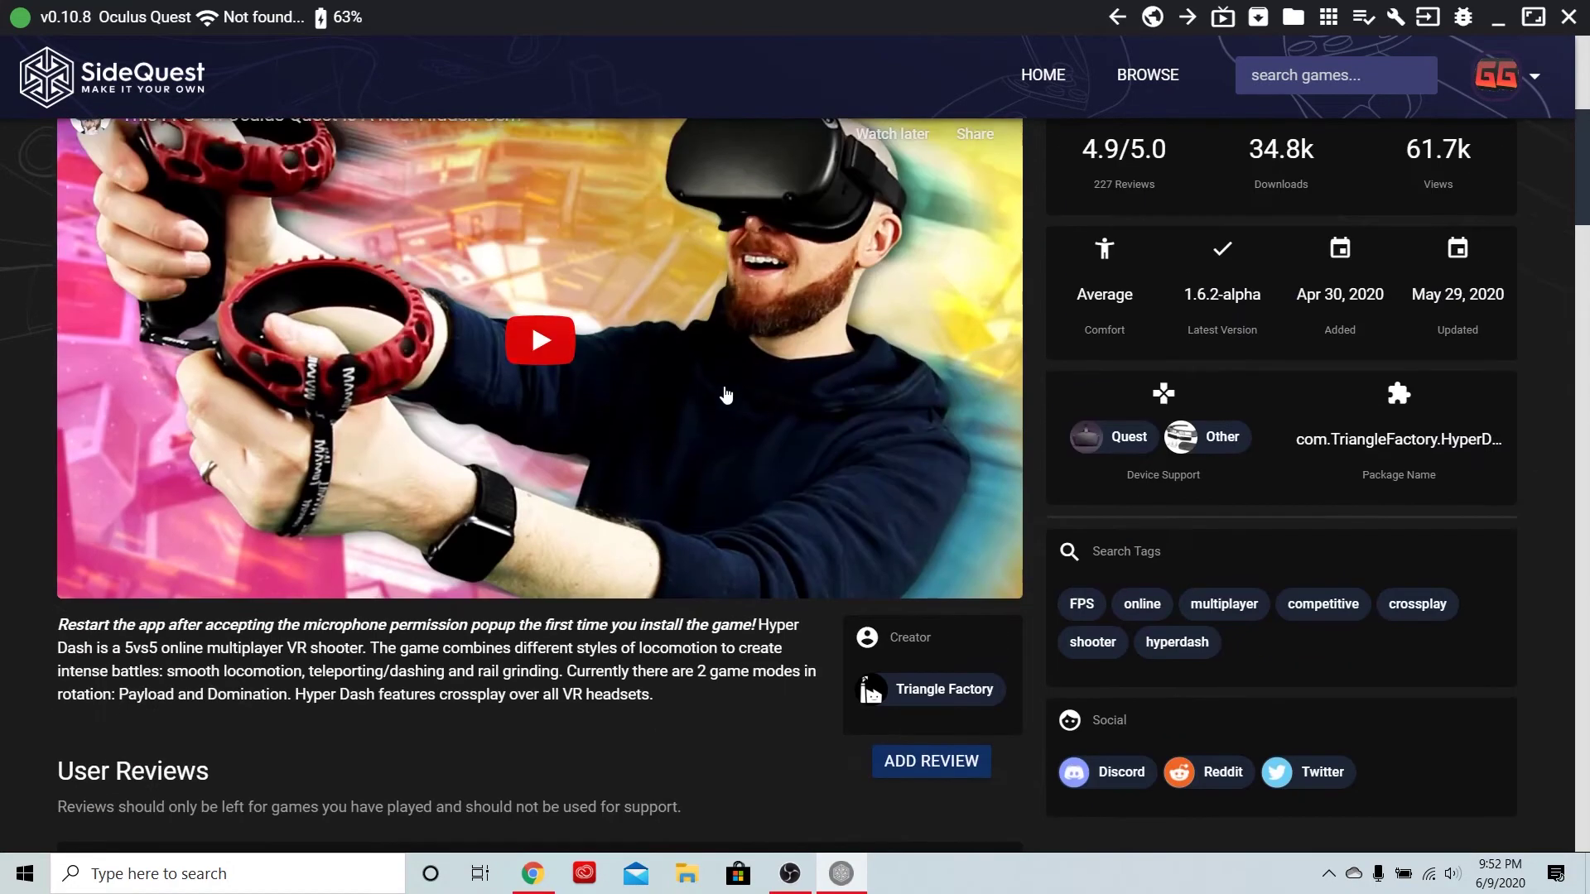
pyautogui.scroll(3, 724, 387)
pyautogui.scroll(1, 724, 392)
pyautogui.scroll(2, 725, 392)
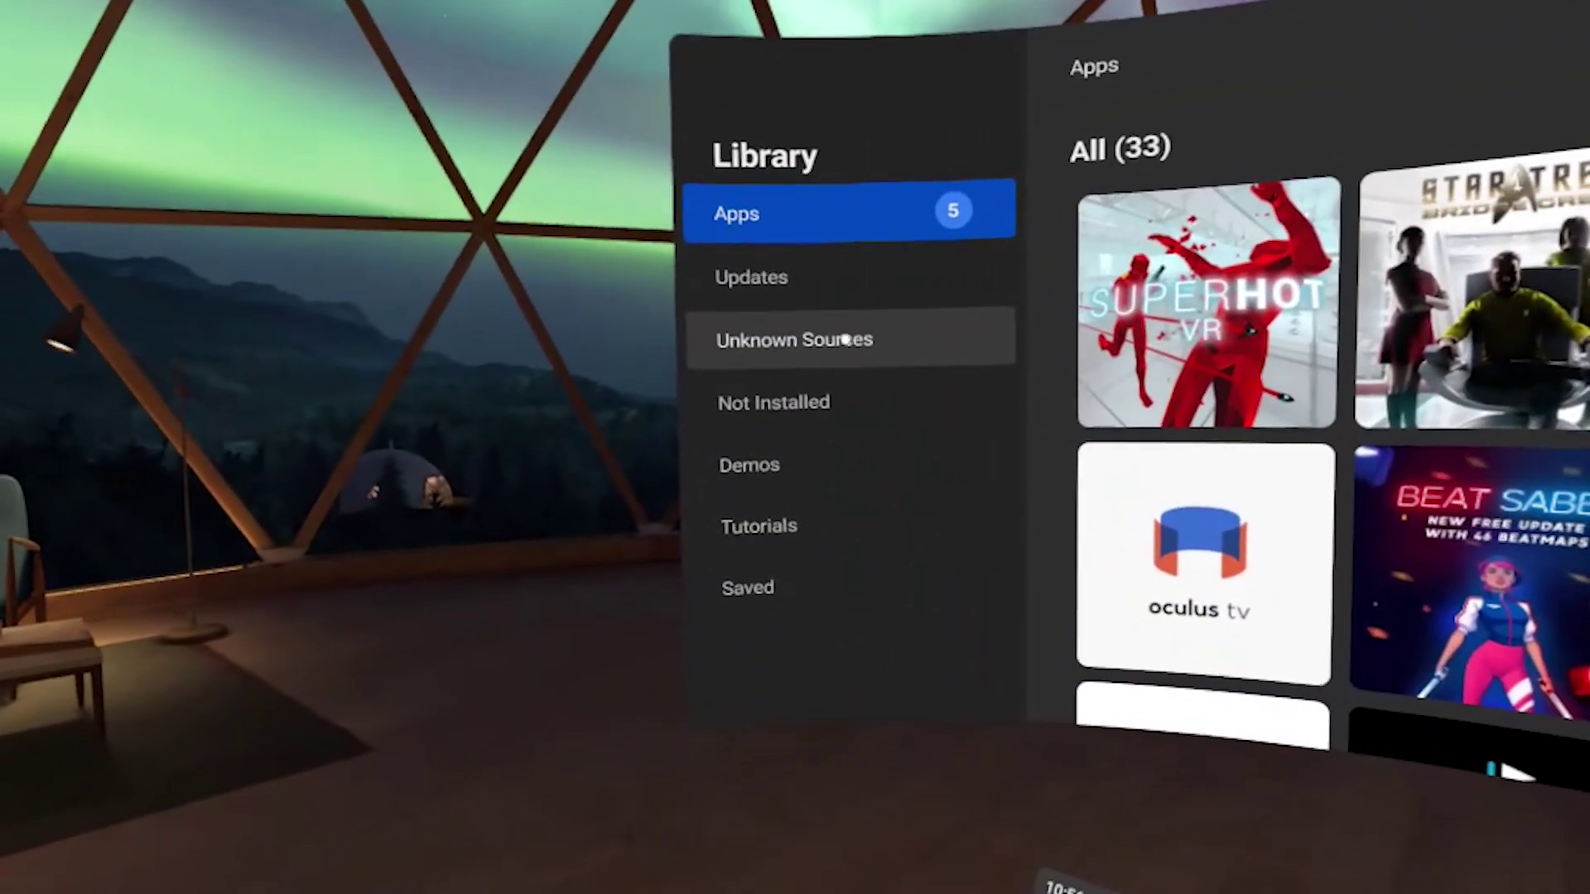
# Step: Select Unknown Sources in the headset Library to list sideloaded apps, including Hyper Dash
pyautogui.click(828, 331)
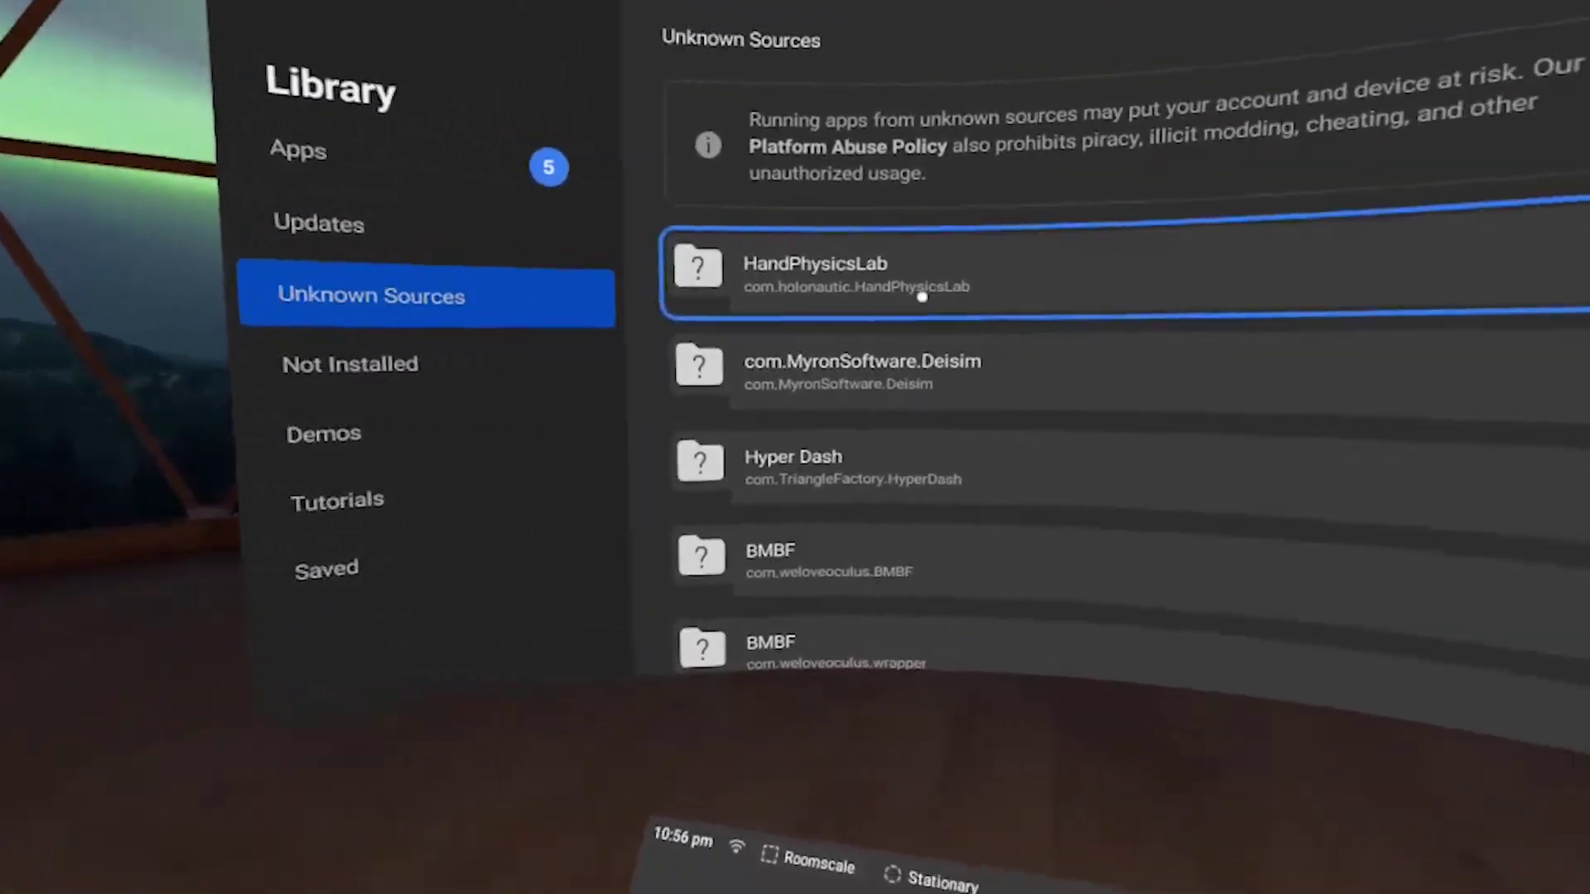
pyautogui.scroll(-3, 914, 267)
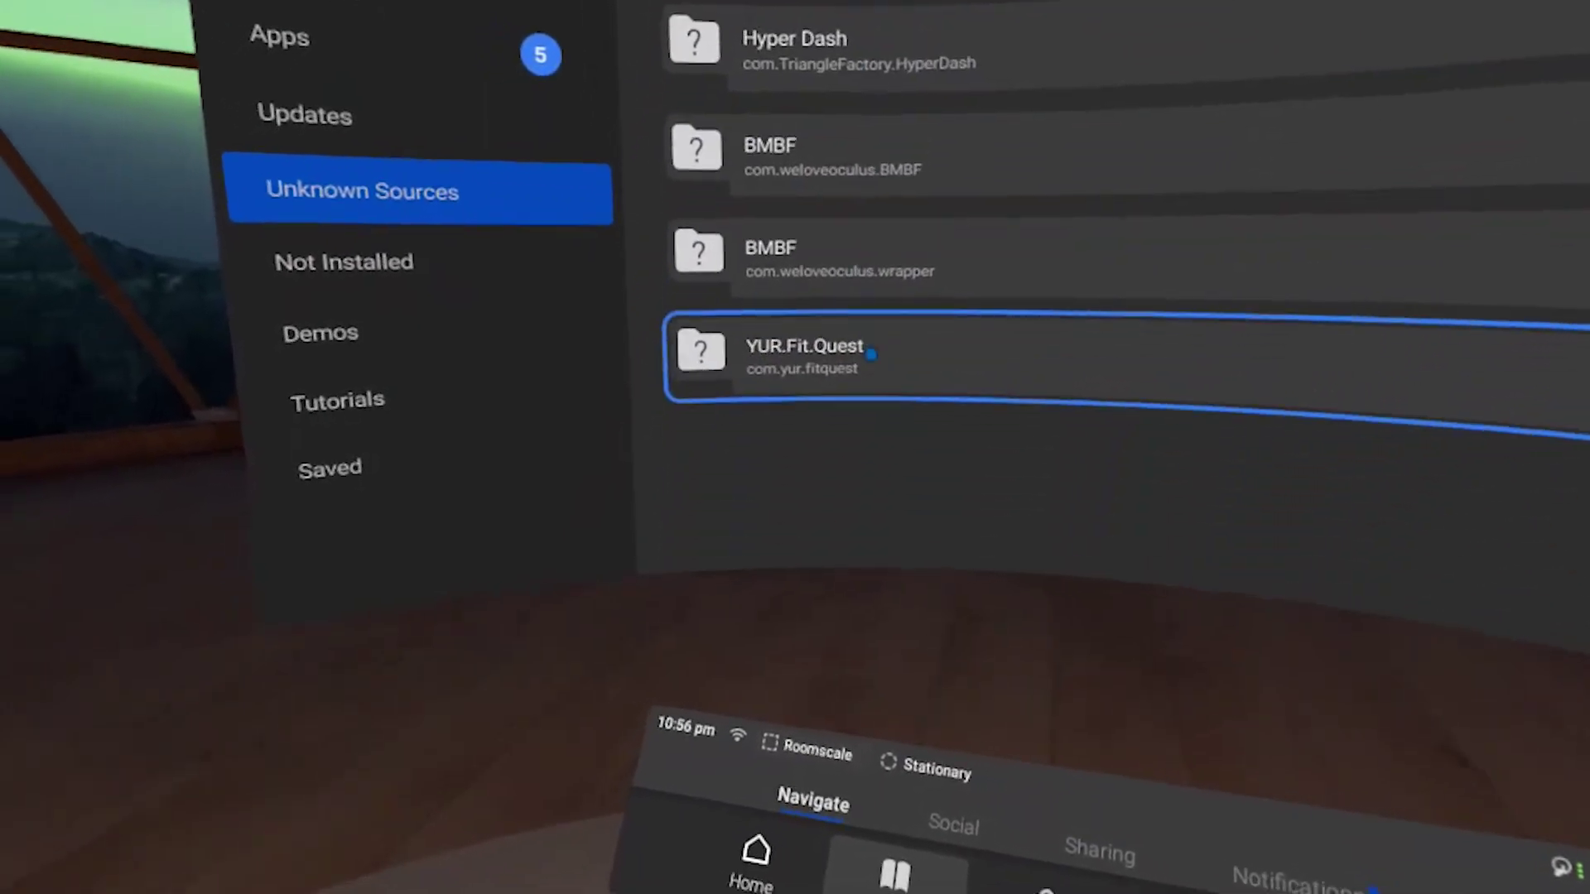